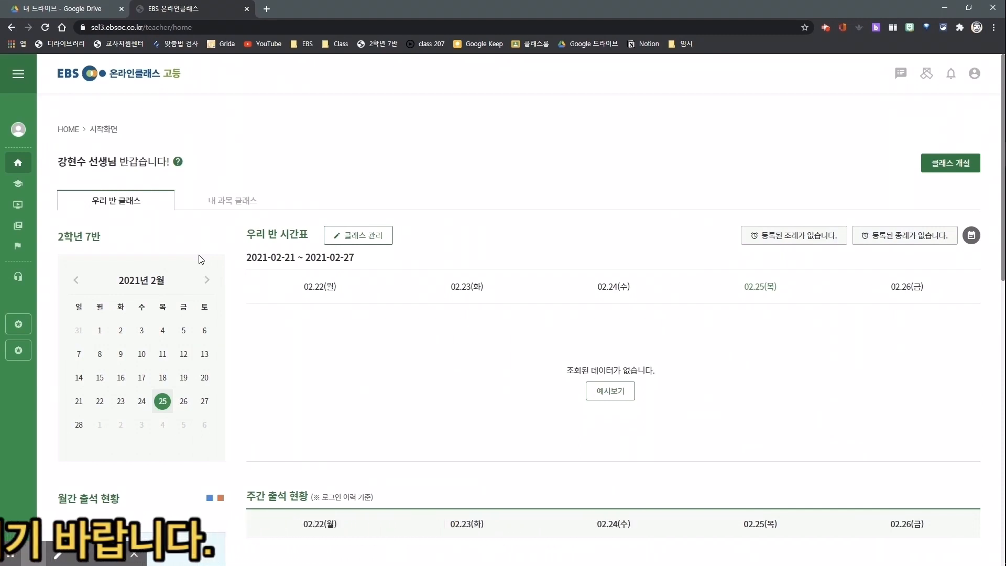
Expand the side navigation and outline its five entries: 시작 화면, 내 클래스, 내 강좌 관리, 강의 콘텐츠 관리 and 우리 학교.
left_click(19, 79)
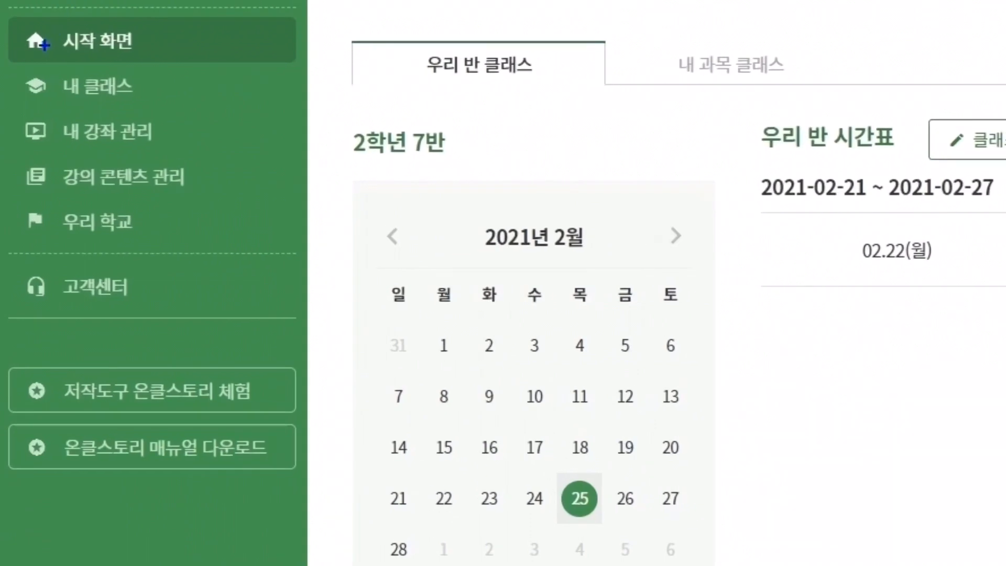
left_click_drag(25, 26, 136, 58)
left_click_drag(25, 77, 142, 103)
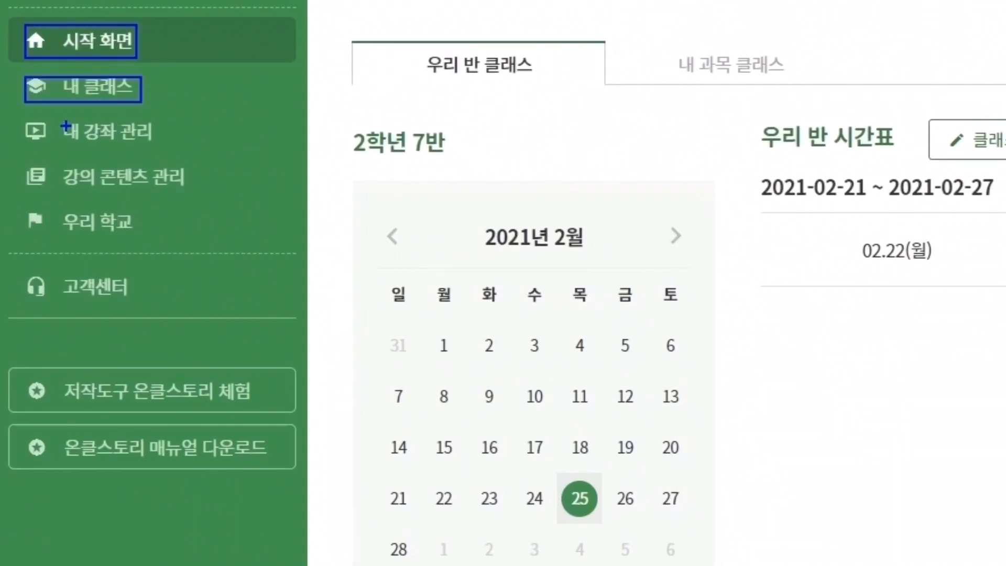
mouse_move(25, 120)
left_mouse_down()
mouse_move(27, 138)
mouse_move(156, 148)
left_mouse_up()
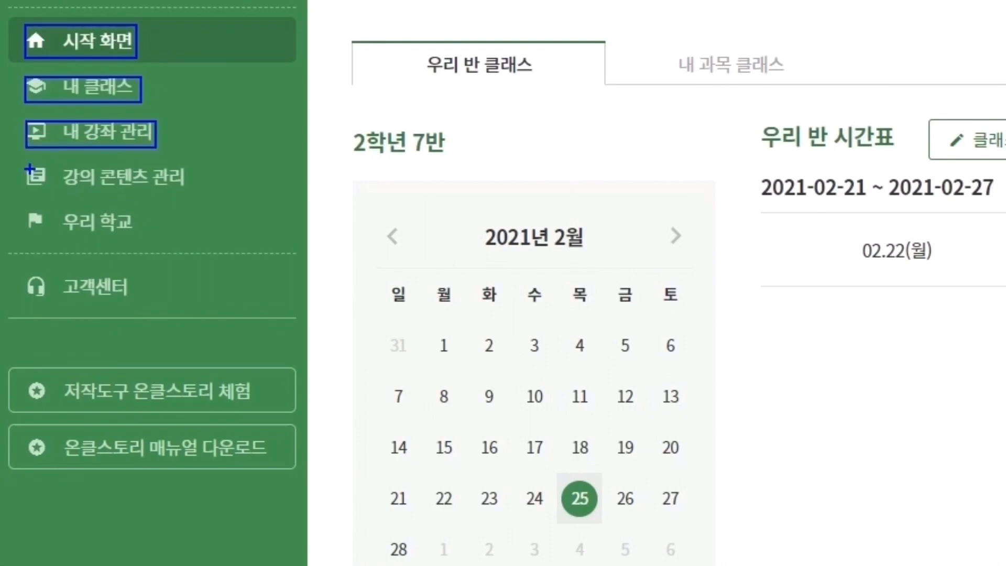
left_click_drag(29, 166, 189, 192)
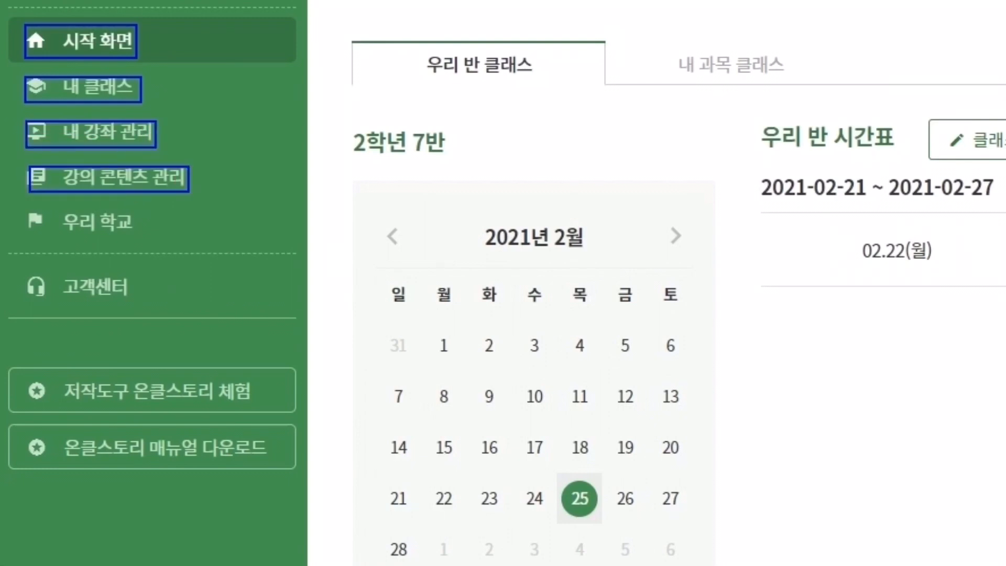
left_click_drag(32, 211, 147, 236)
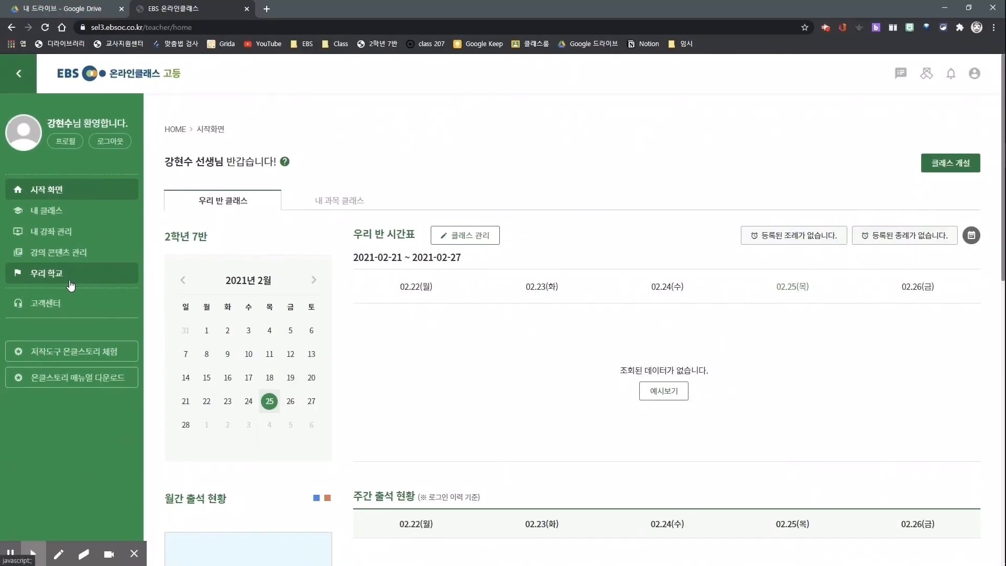
Open the 우리 학교 page and look through the school's class list down to the page end.
left_click(149, 238)
scroll(150, 283, "down", 7)
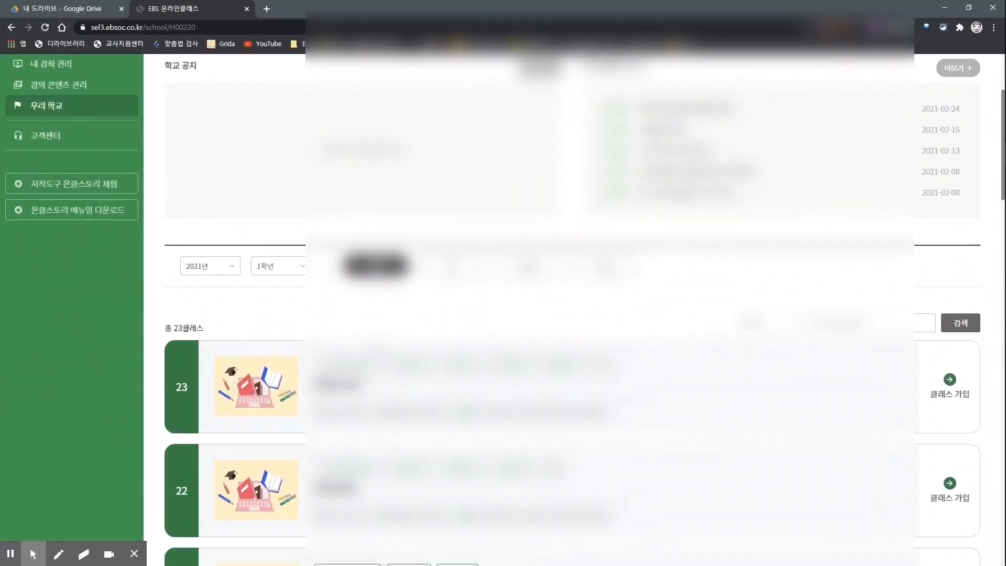
scroll(572, 309, "down", 20)
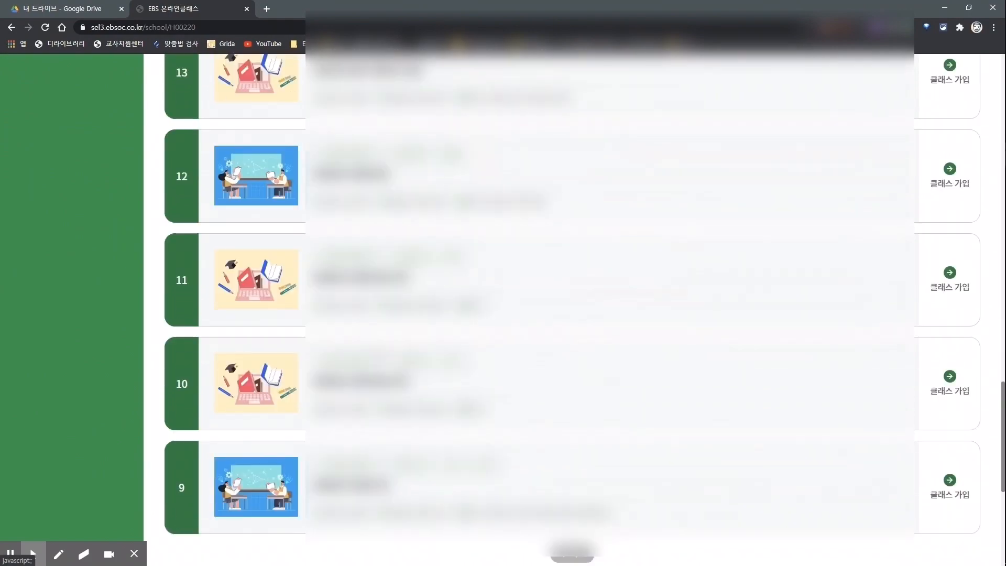
scroll(572, 309, "up", 6)
scroll(572, 309, "down", 6)
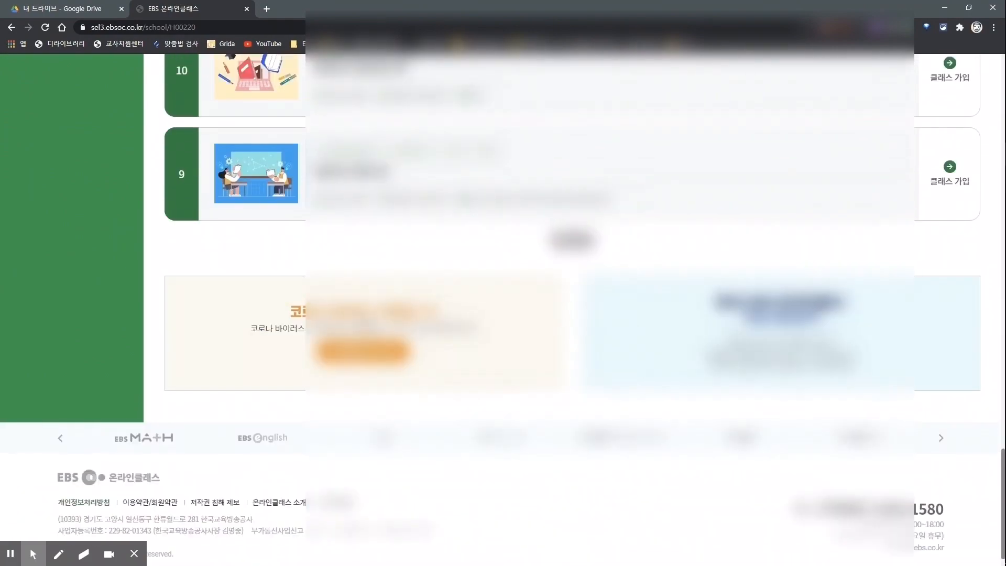
scroll(572, 309, "up", 11)
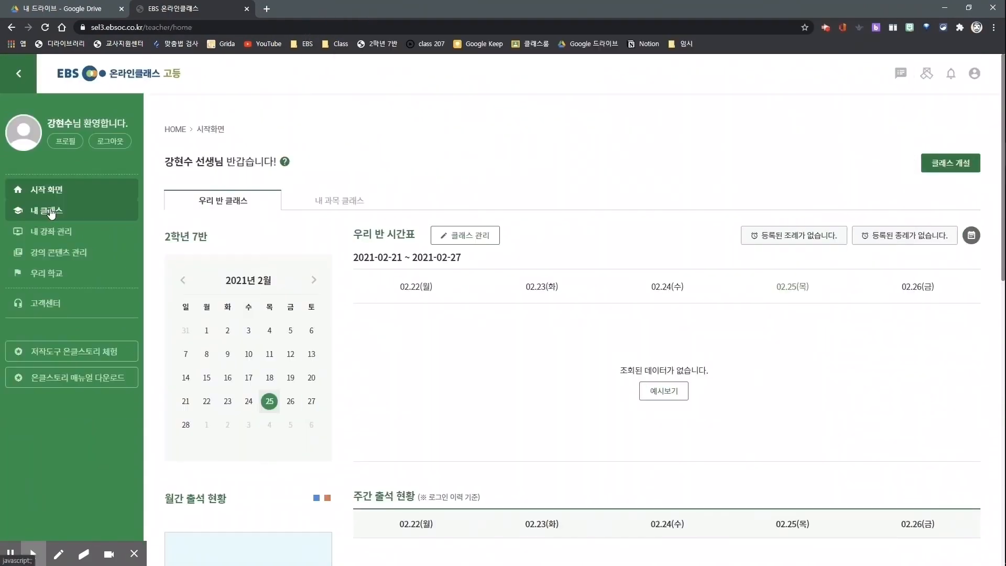
Check the 내 클래스 list and return to 시작 화면 to view the 내 과목 클래스 overview.
left_click(44, 210)
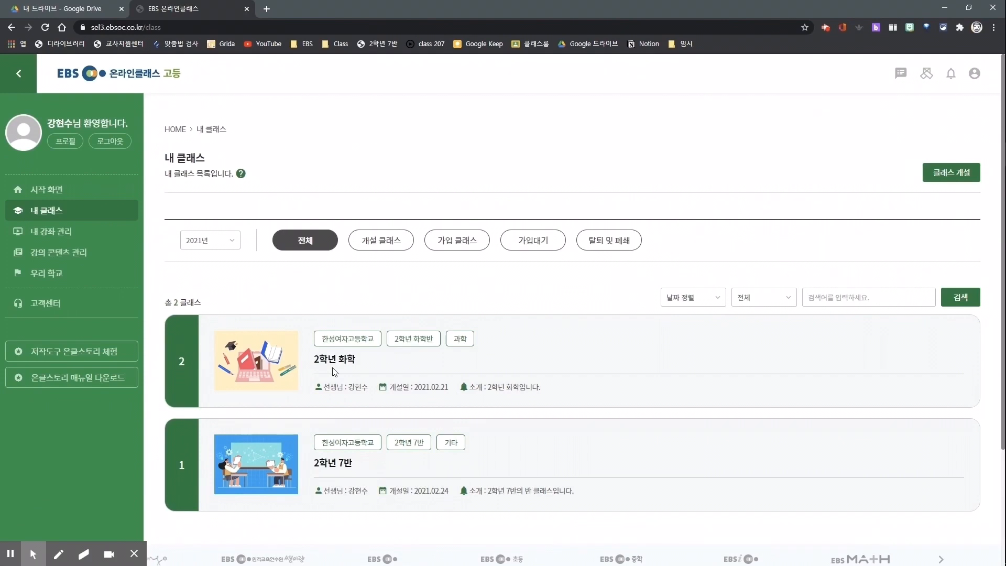
left_click(46, 189)
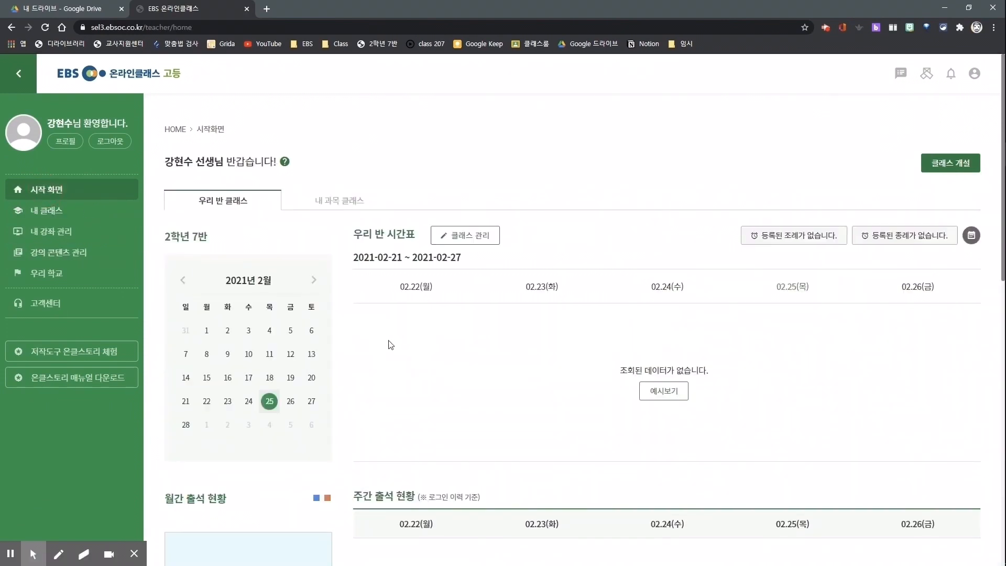
left_click_drag(159, 183, 371, 220)
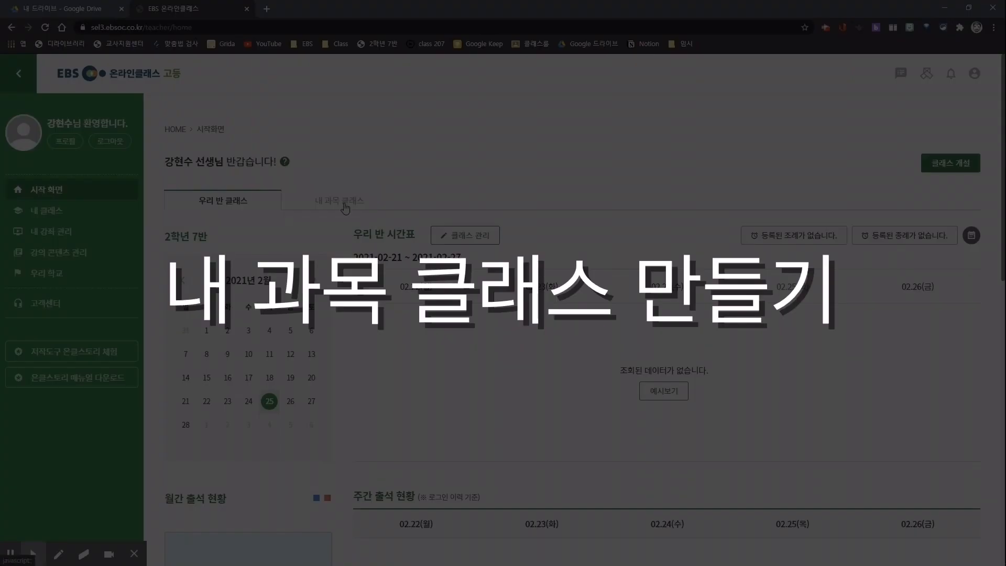
left_click(345, 207)
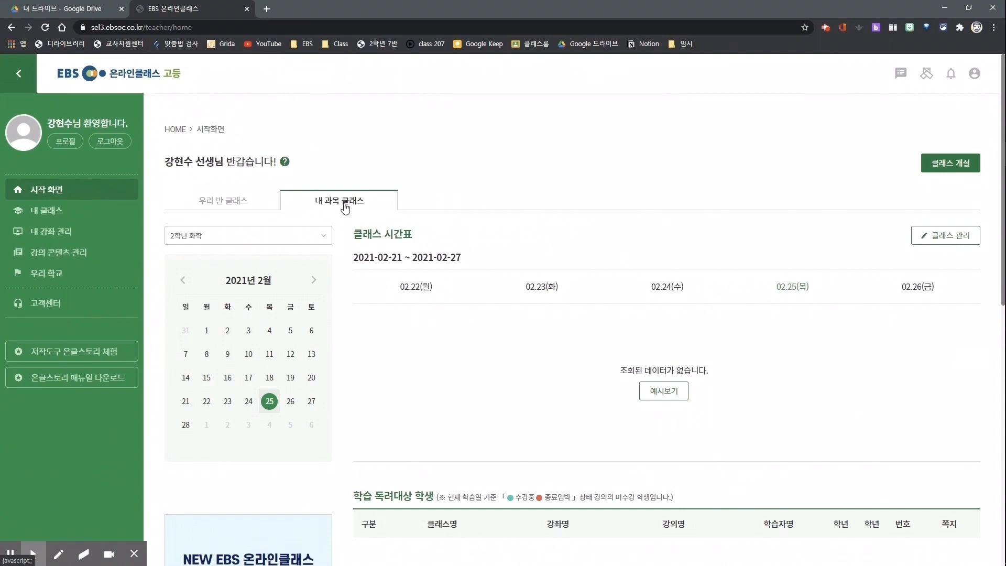
Start opening a new class, acknowledge the class opening guidelines and proceed to the class scope form.
left_click(950, 163)
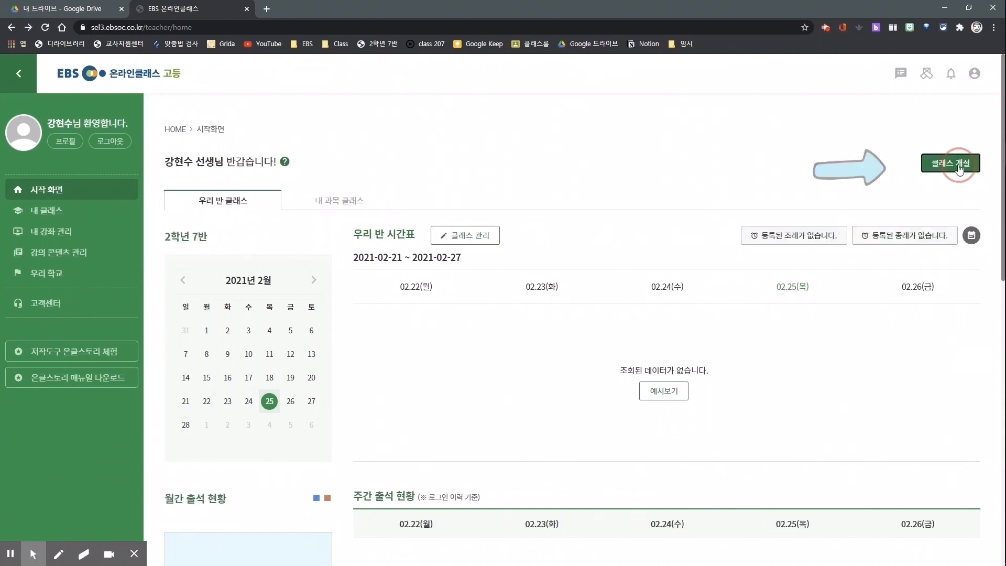
left_click(805, 479)
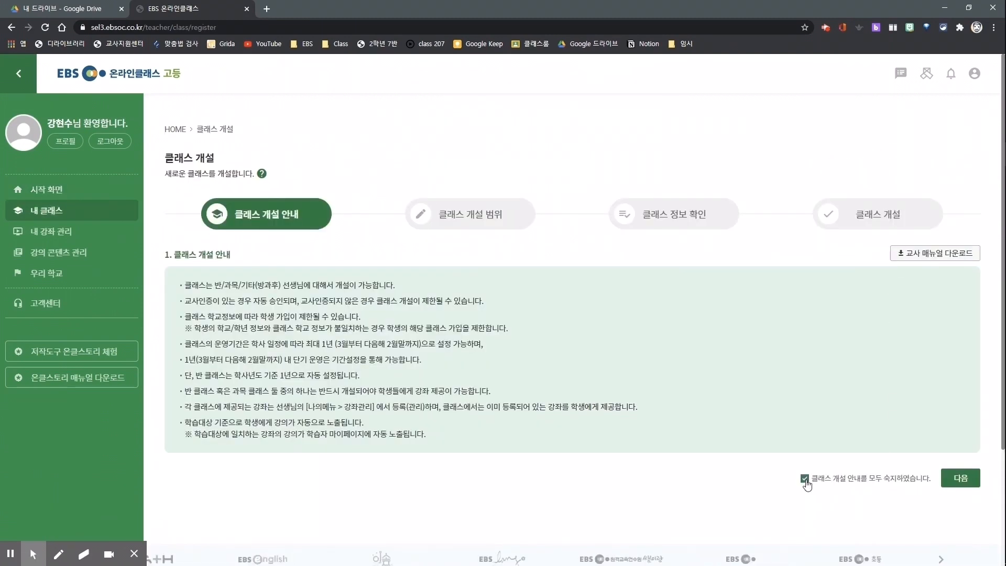
left_click(960, 479)
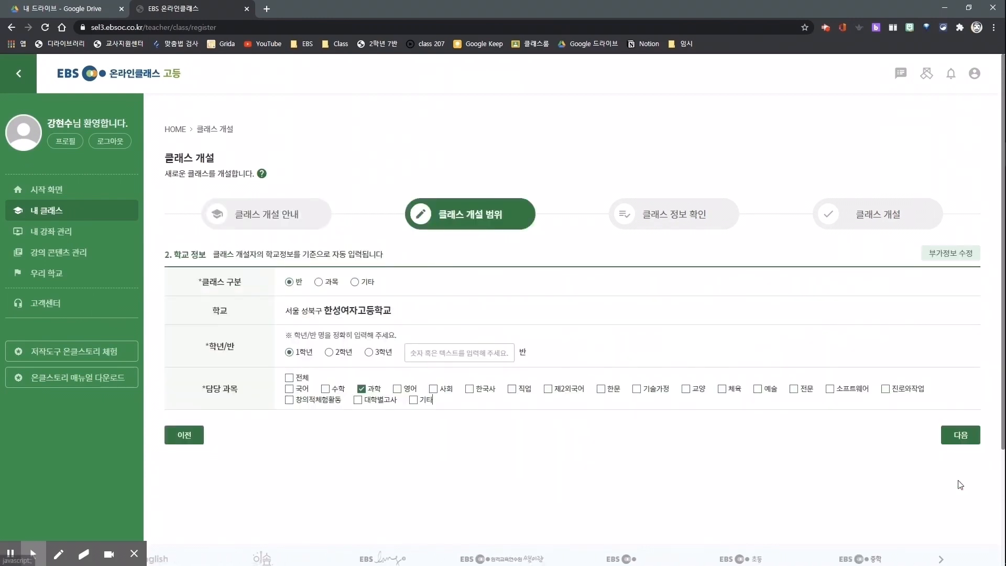
Set the class type to 과목 and enter classes 5, 6, 7, 8 and 9 of 1학년.
left_click(318, 283)
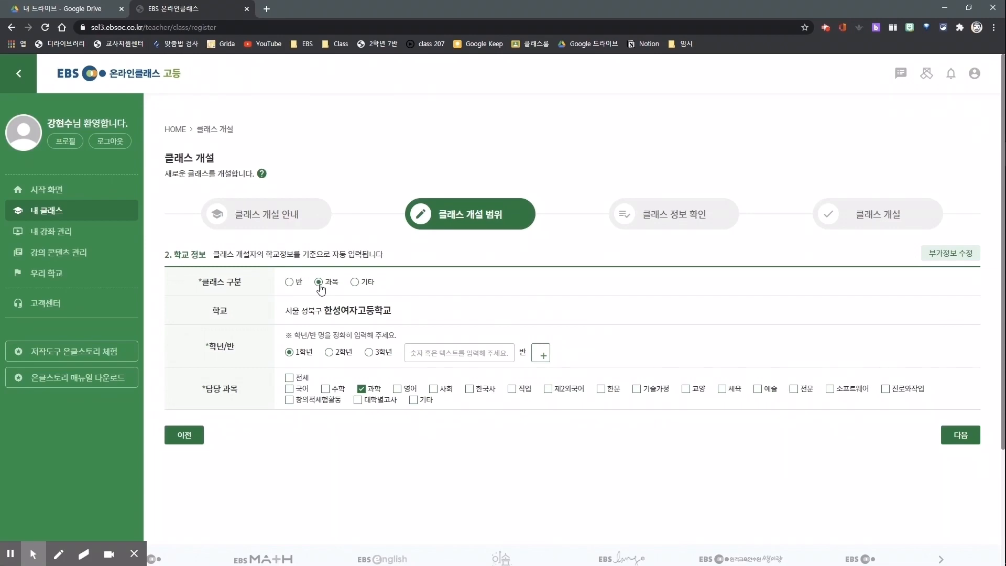
left_click(471, 353)
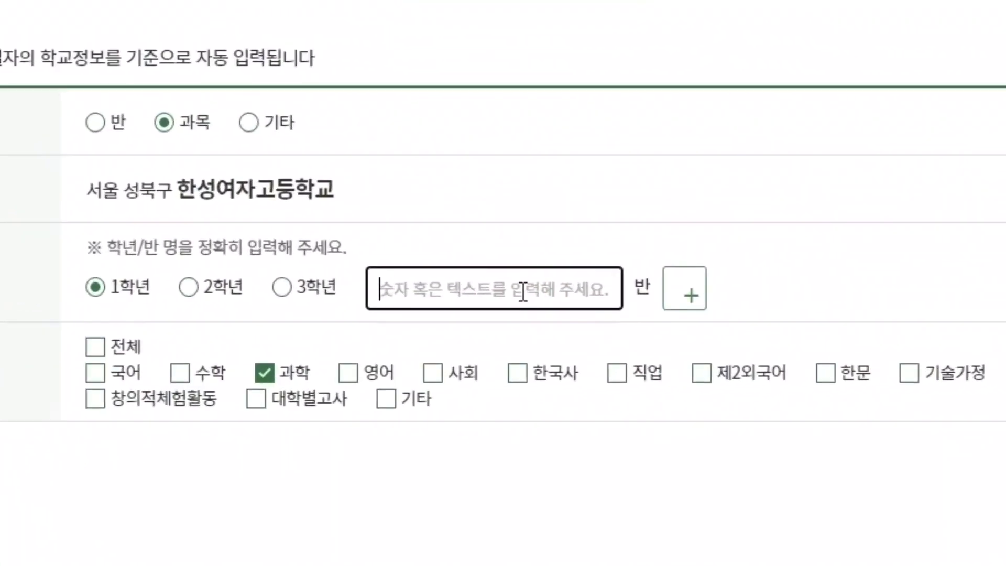
type("5")
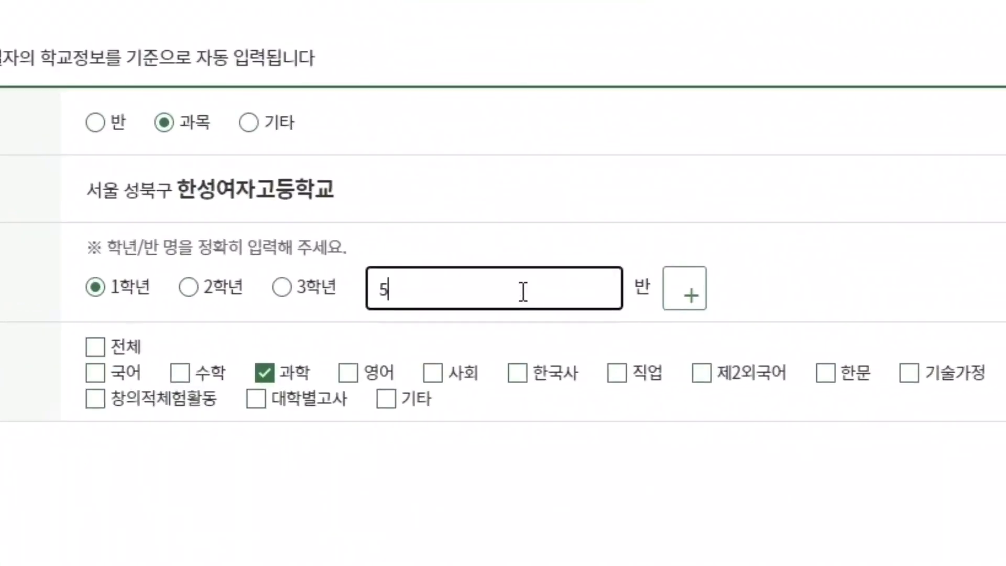
left_click(676, 298)
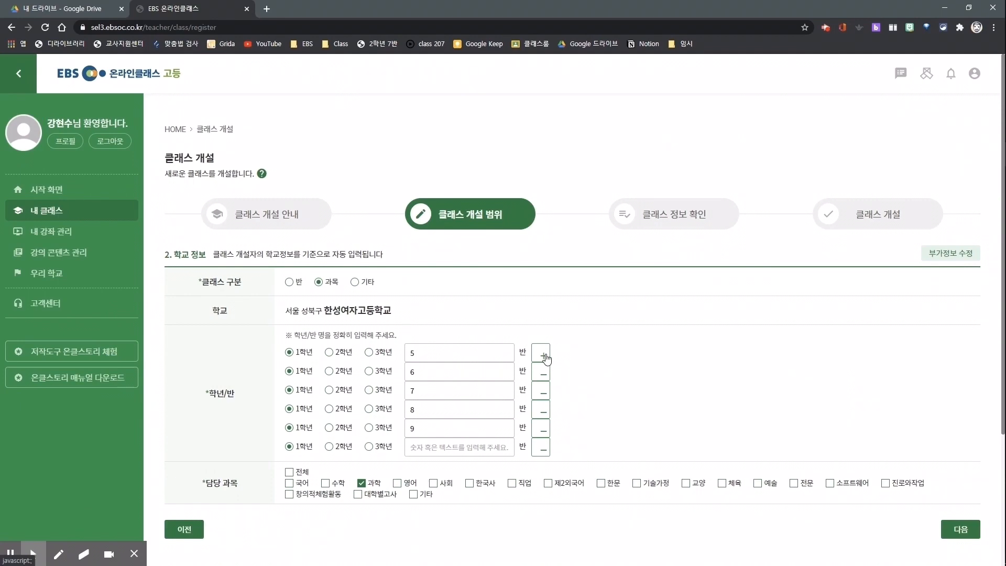
left_click(960, 529)
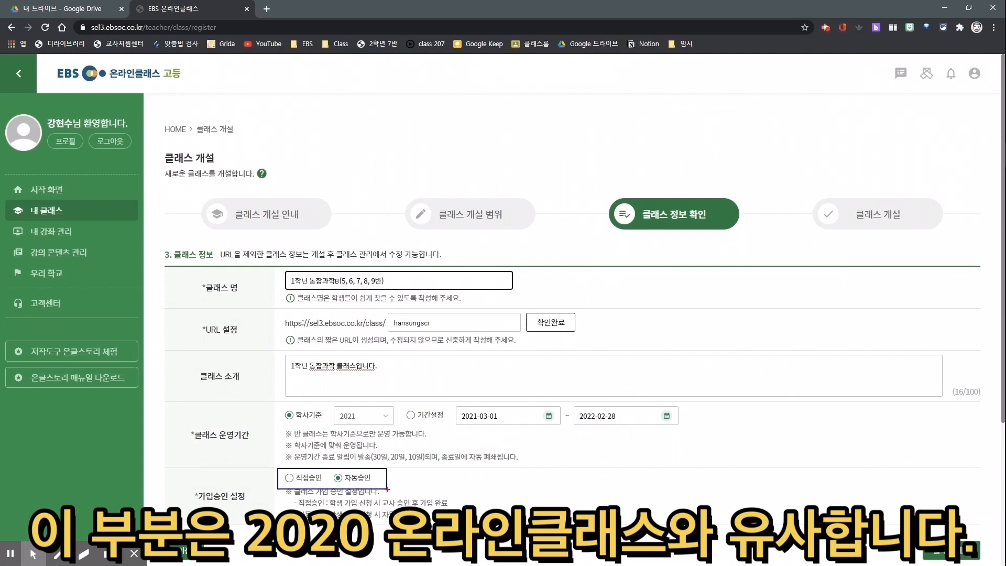
left_click(950, 550)
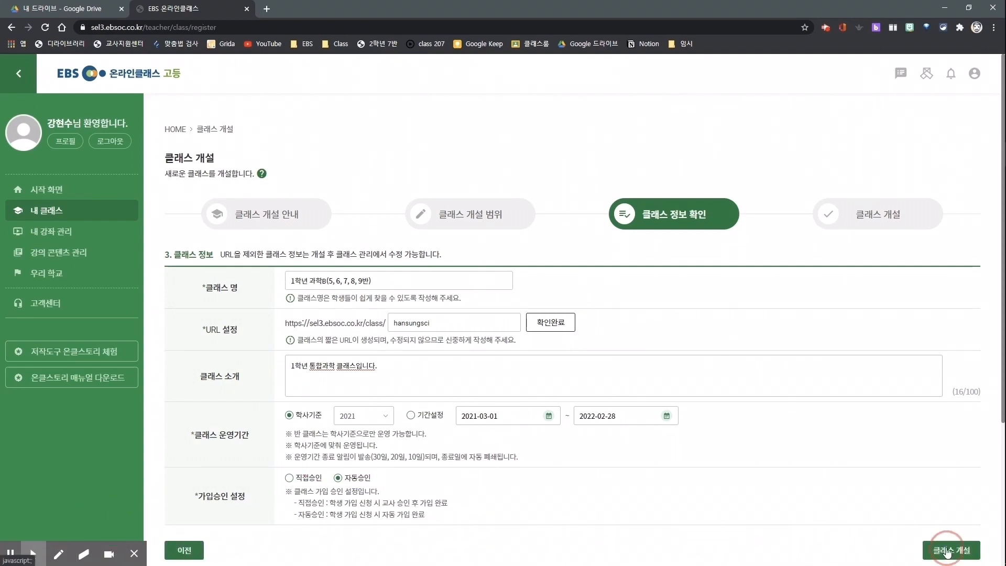
key("Return")
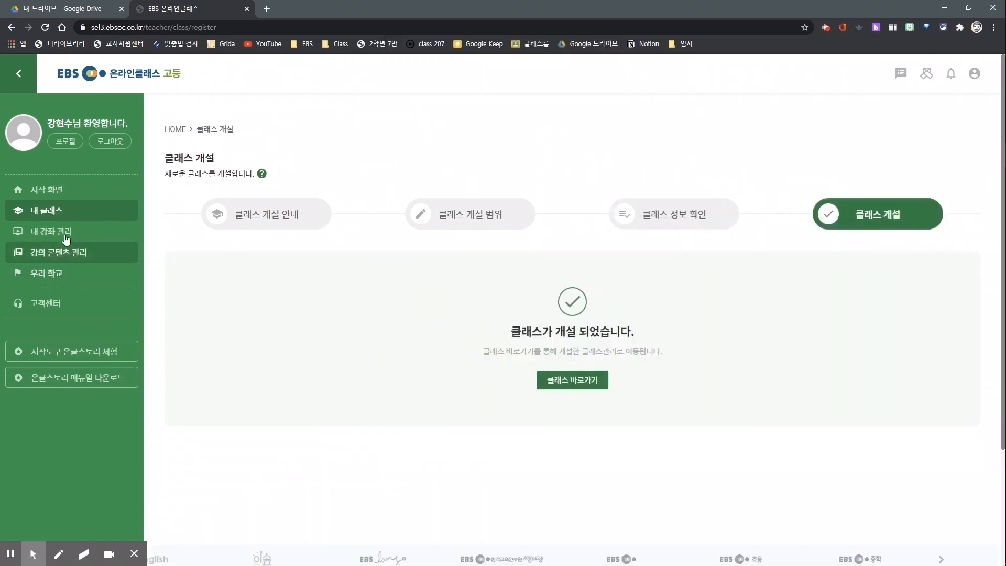
Look through the 내 클래스 list and open the 2학년 화학 class.
left_click(46, 210)
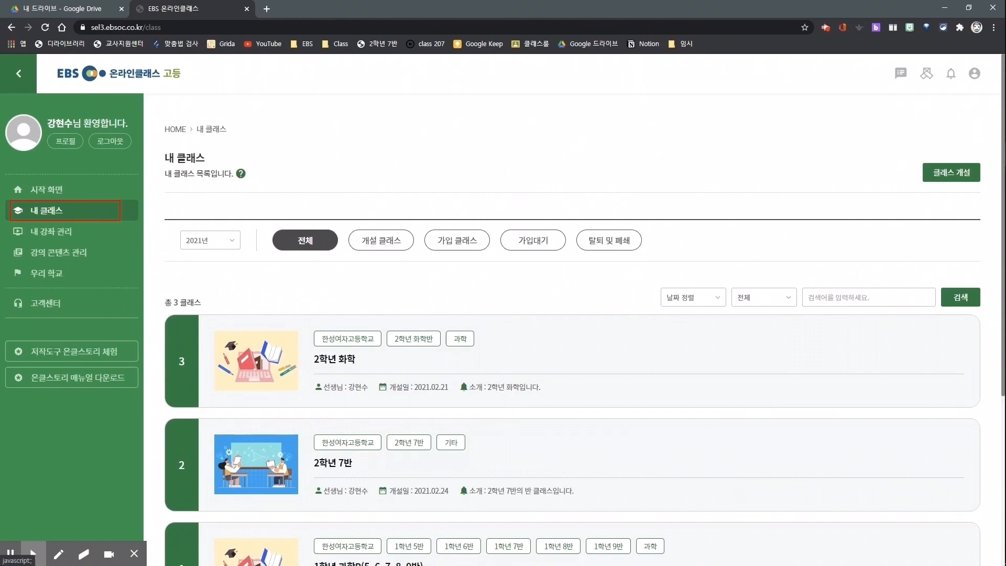
scroll(351, 325, "down", 2)
scroll(351, 325, "up", 2)
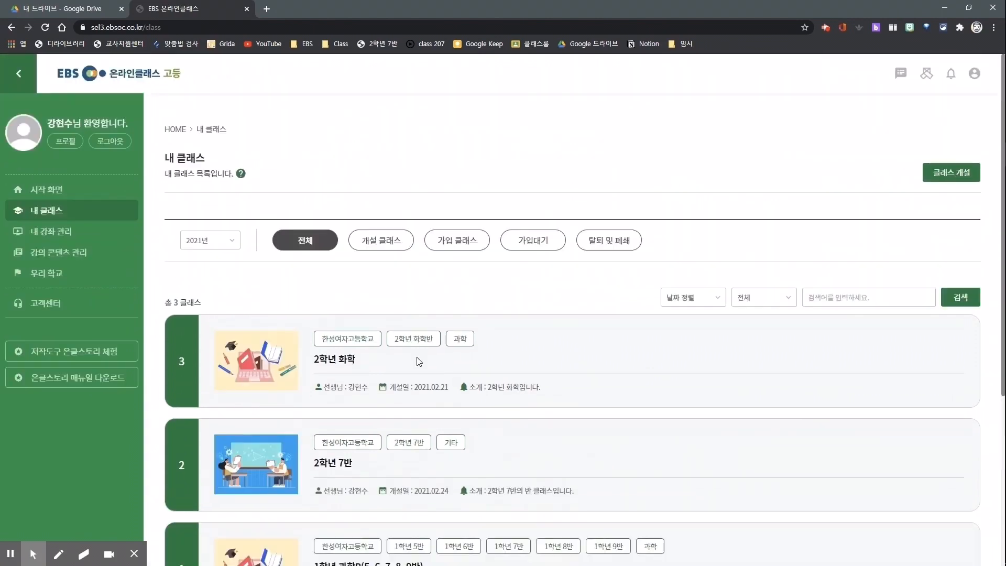
left_click(349, 368)
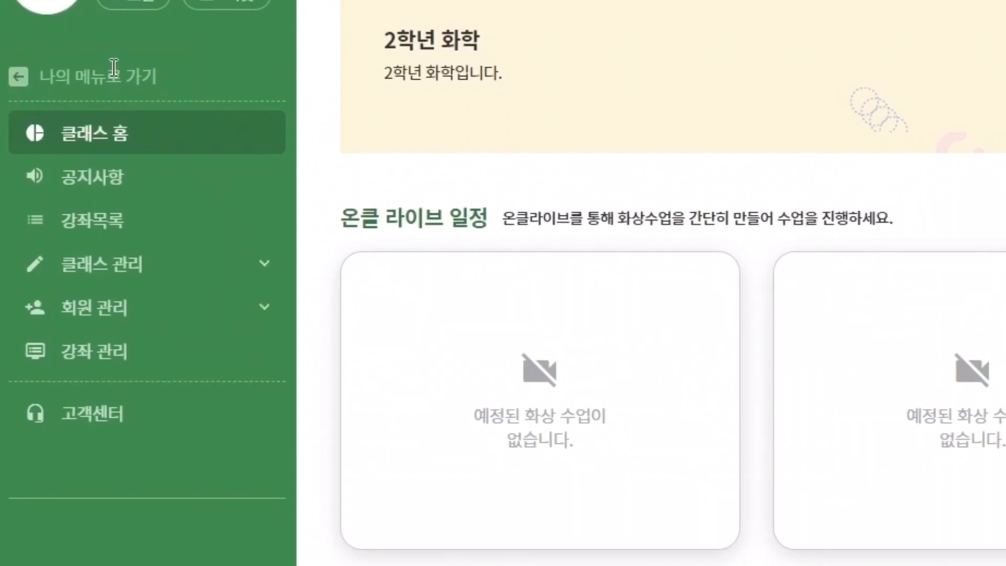
Return to the personal menu and reopen the 2학년 화학 class from 내 클래스.
left_click(79, 74)
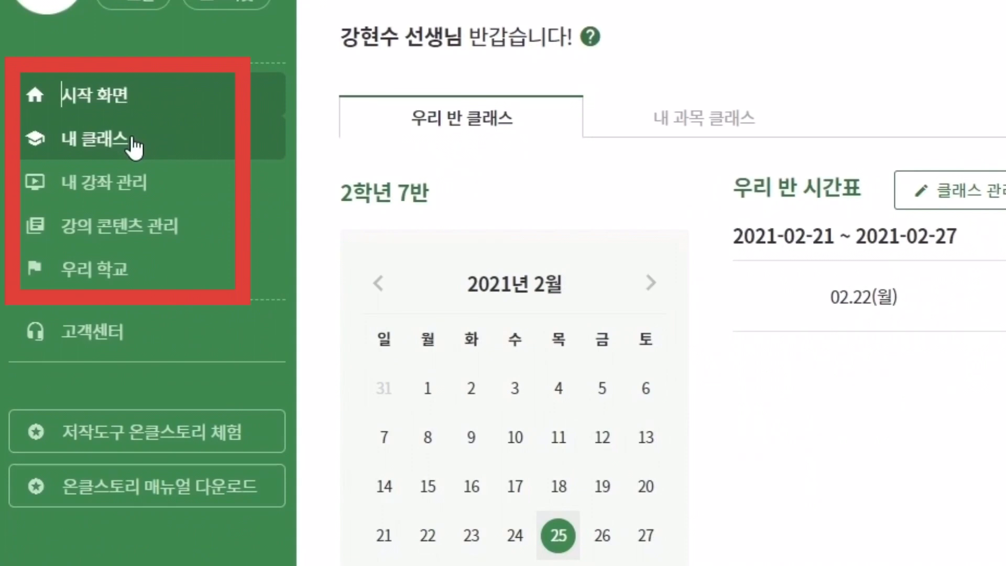
left_click(133, 141)
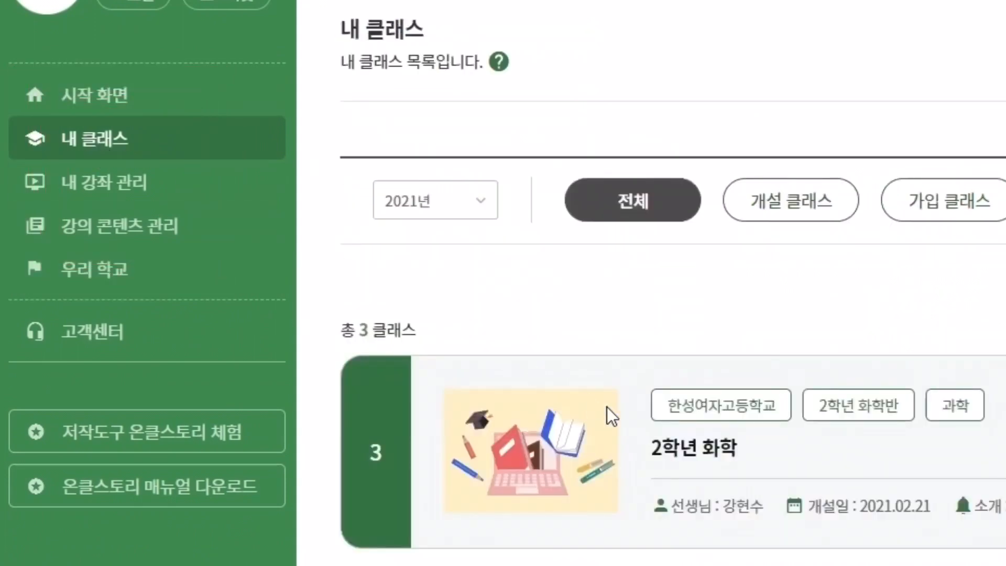
left_click(677, 448)
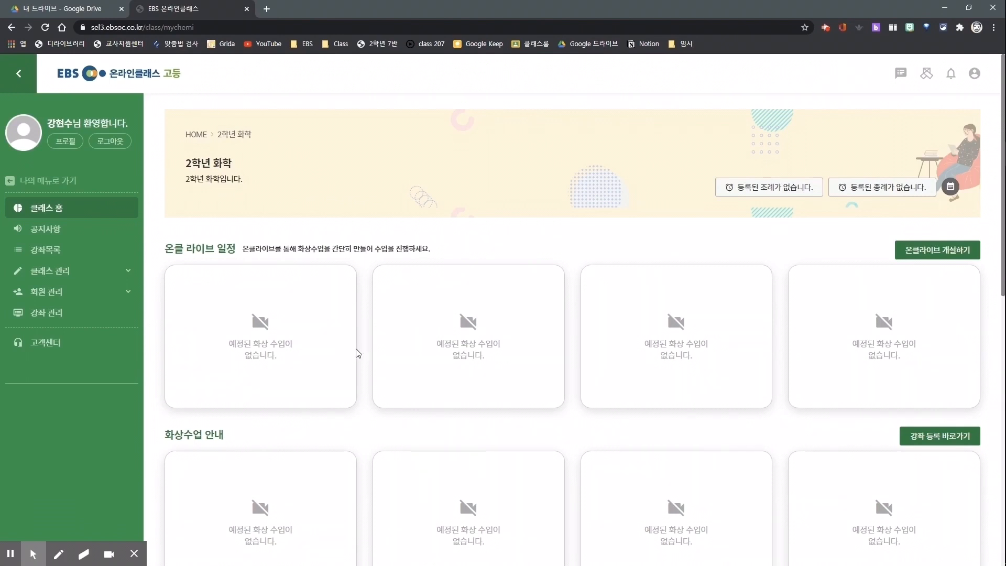
Examine the live schedule and video lesson sections of the class home, view 강좌목록, and return to 클래스 홈.
mouse_move(162, 237)
left_mouse_down()
mouse_move(291, 259)
mouse_move(444, 262)
left_mouse_up()
scroll(429, 365, "down", 3)
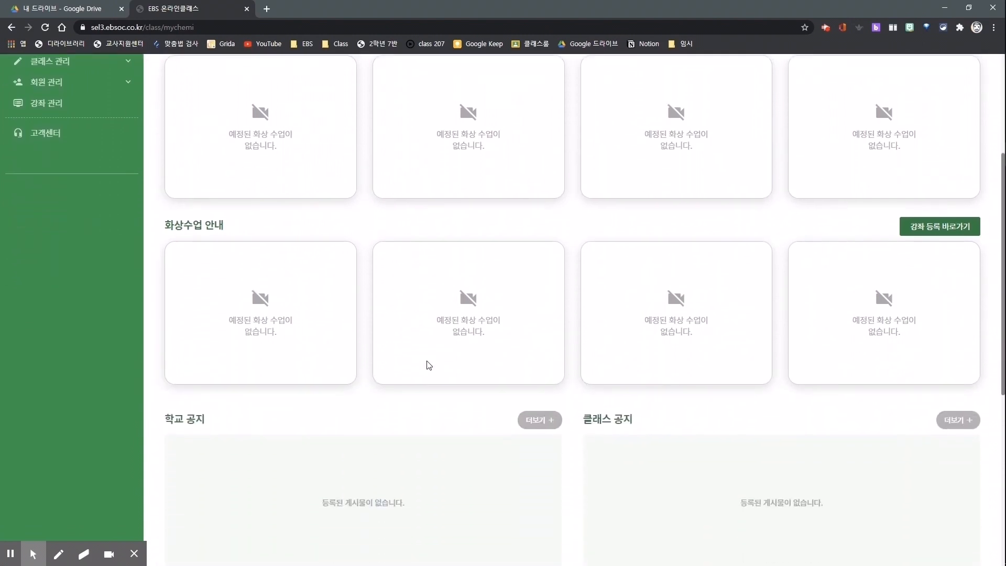
scroll(429, 365, "up", 3)
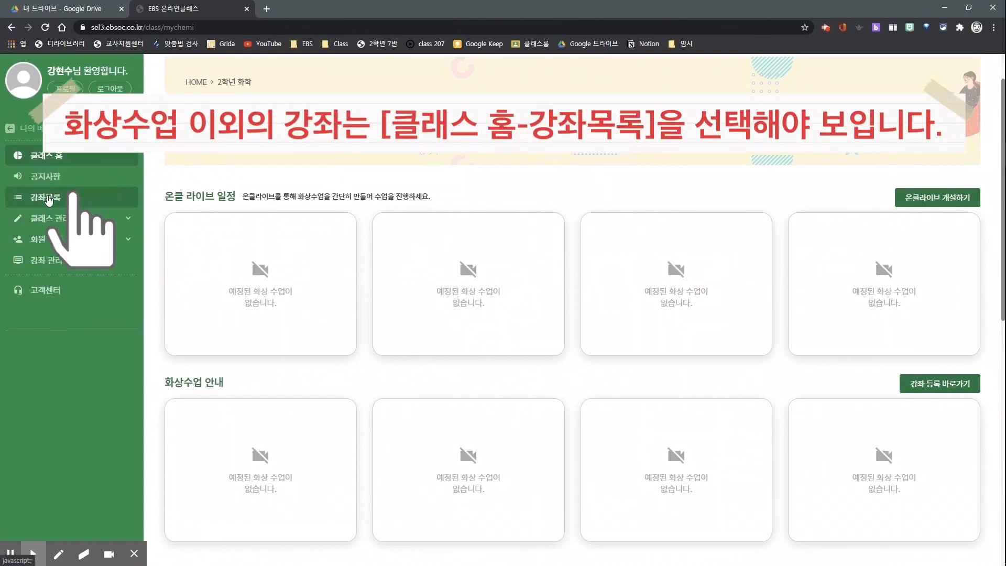
left_click(48, 198)
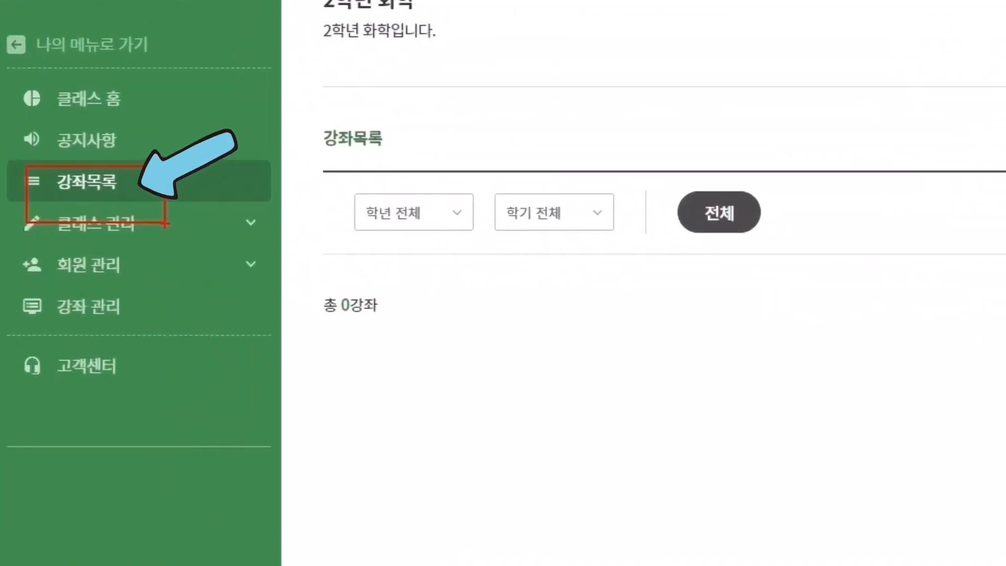
left_click(70, 103)
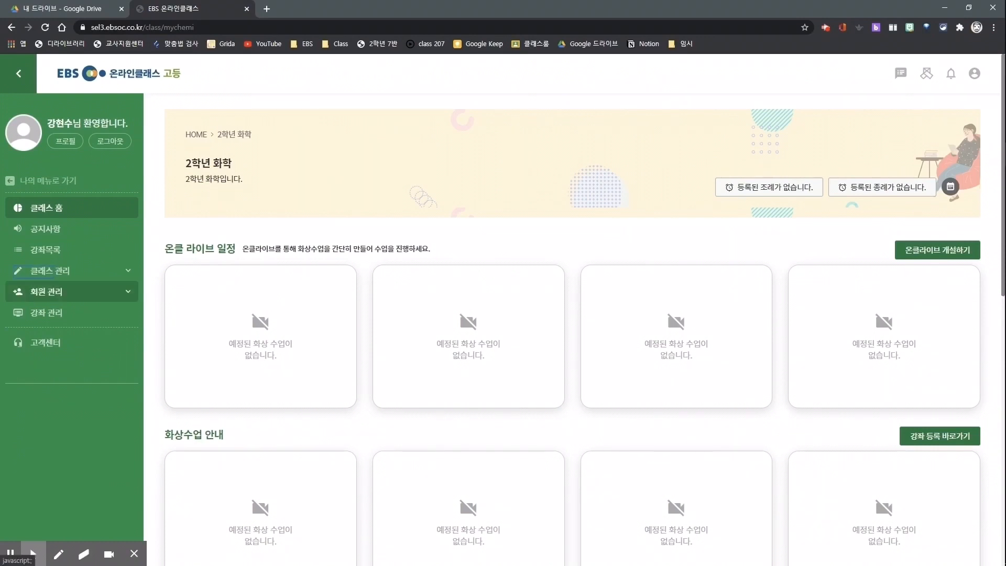
Mark the 클래스 관리 entry and view the 메인 관리 settings of the 2학년 화학 class.
left_click_drag(14, 266, 71, 284)
left_click(32, 552)
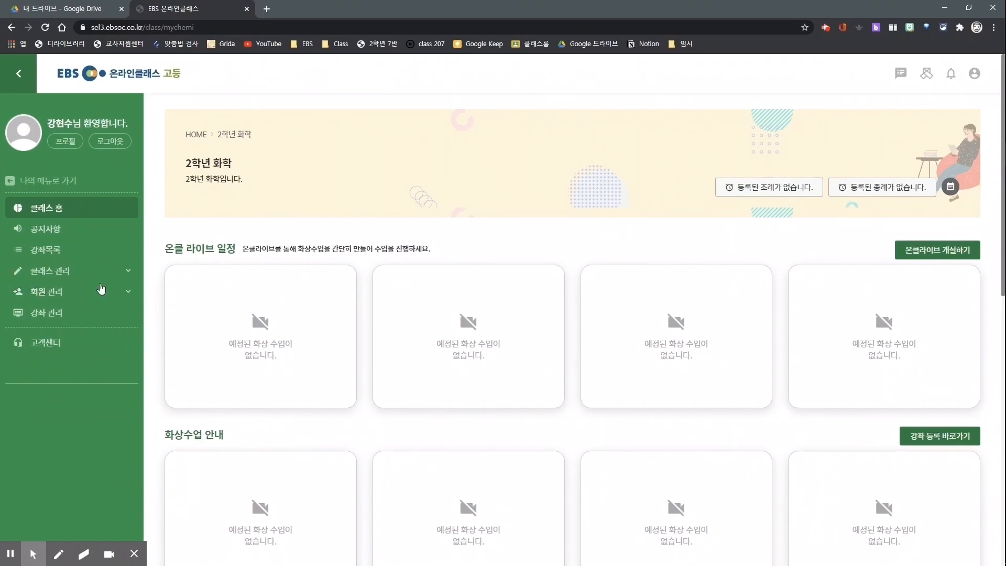
left_click(63, 271)
left_click(63, 306)
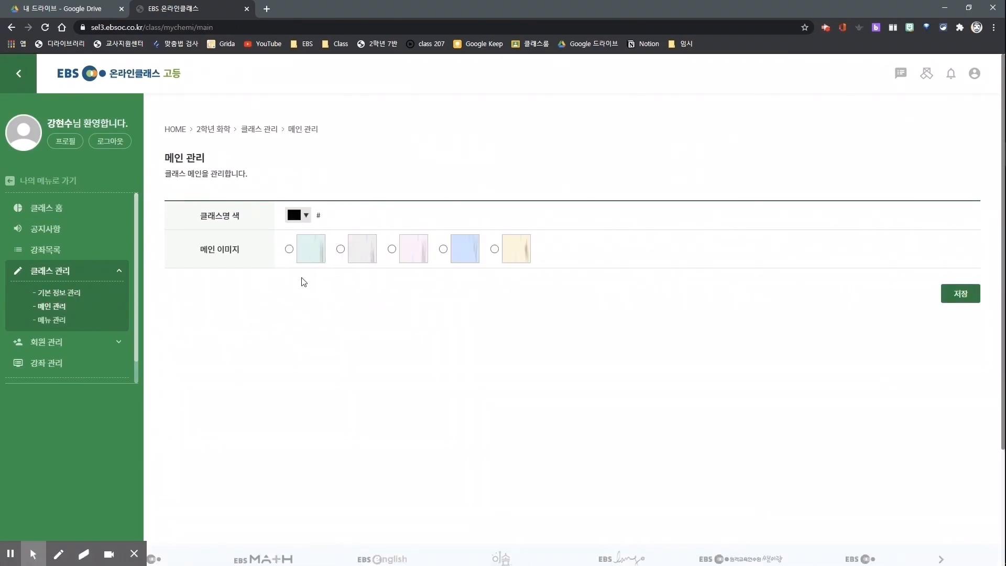
Add a new menu in the class's 메뉴 관리 settings and check the available 게시판 유형 options.
left_click(74, 318)
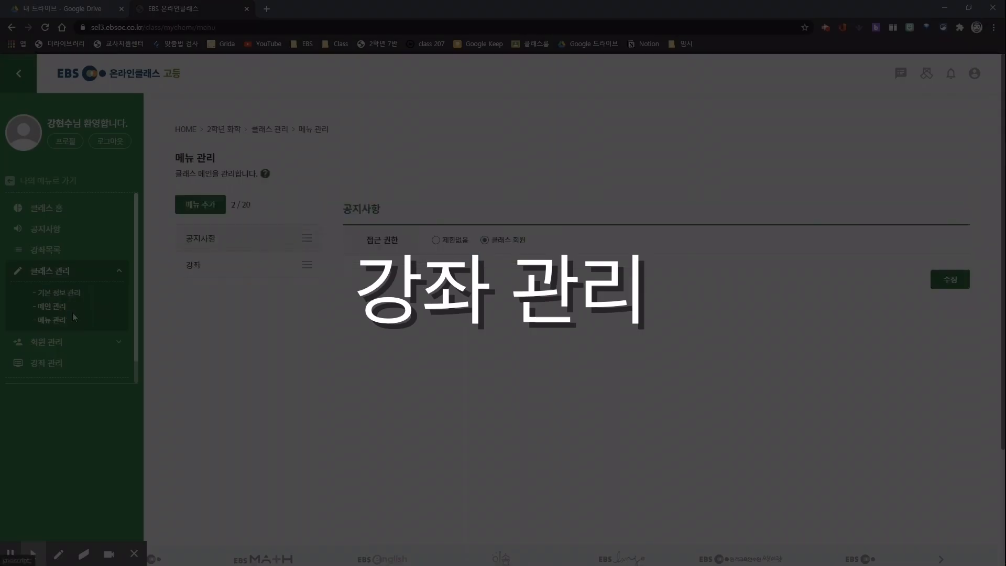
left_click(200, 205)
left_click(477, 242)
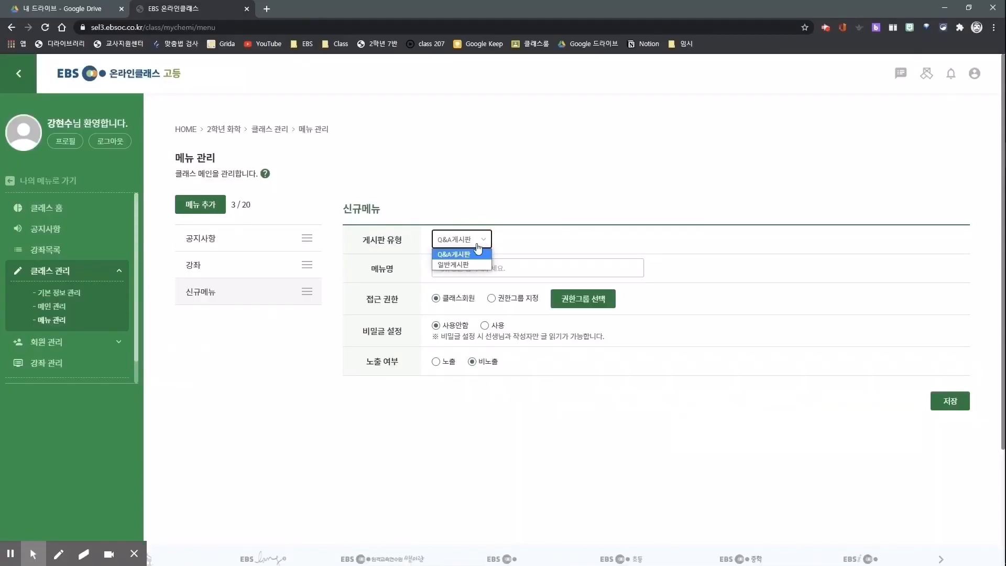
left_click(474, 171)
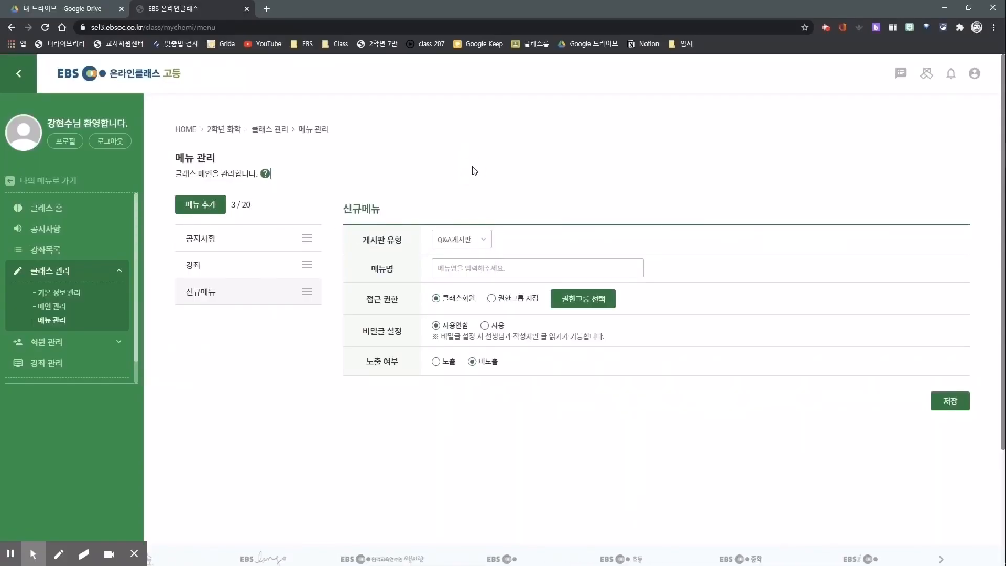
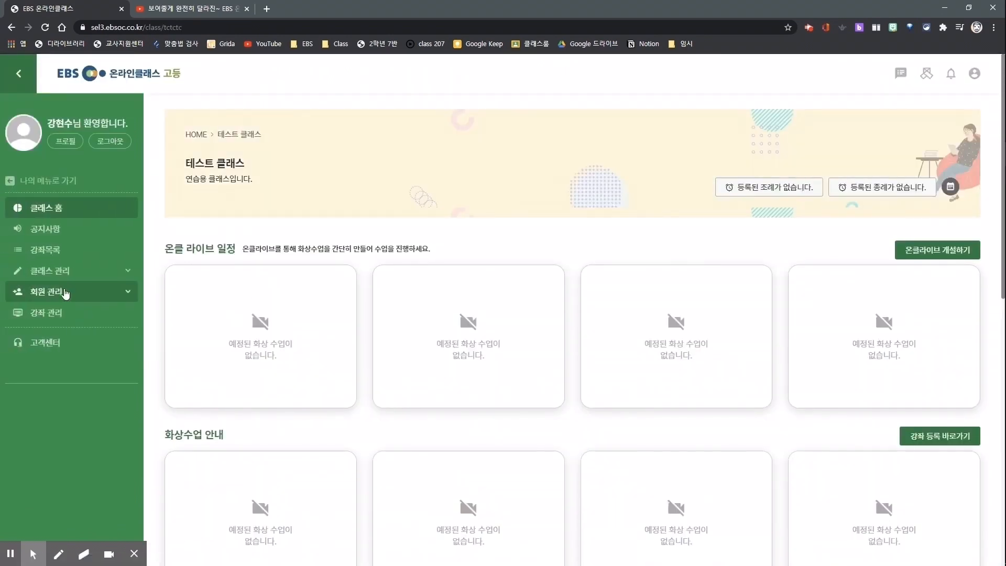
left_click(46, 251)
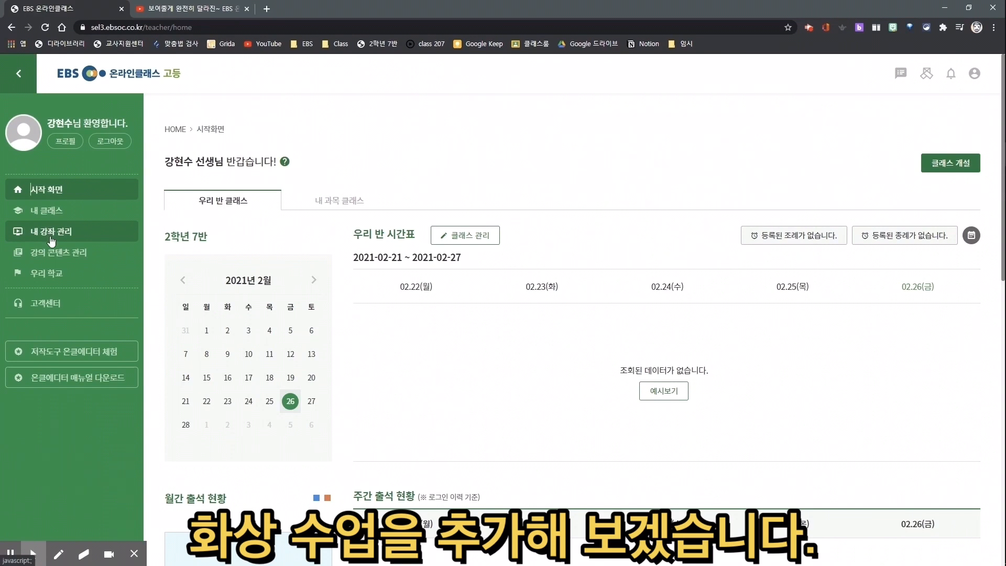
left_click(51, 241)
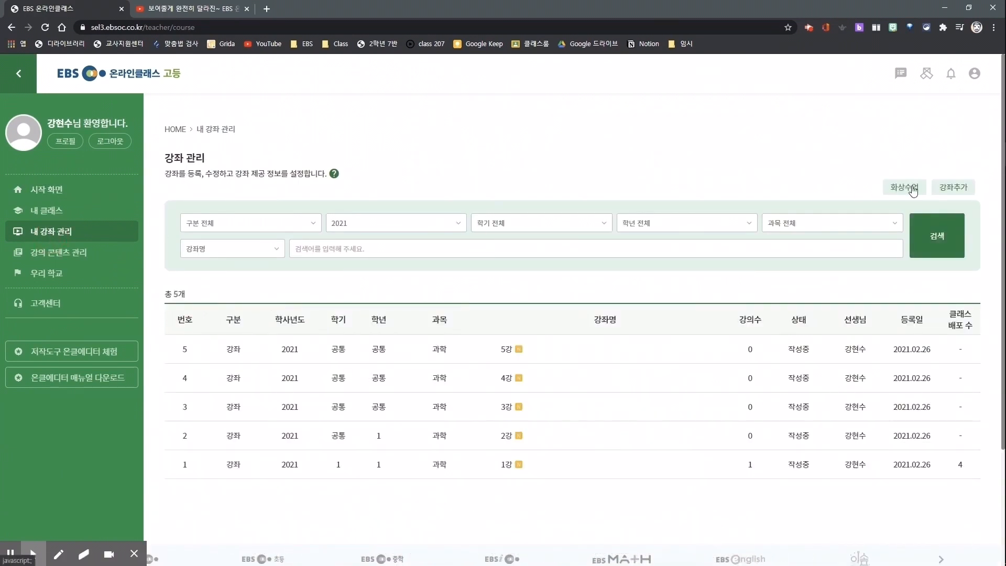
left_click(913, 190)
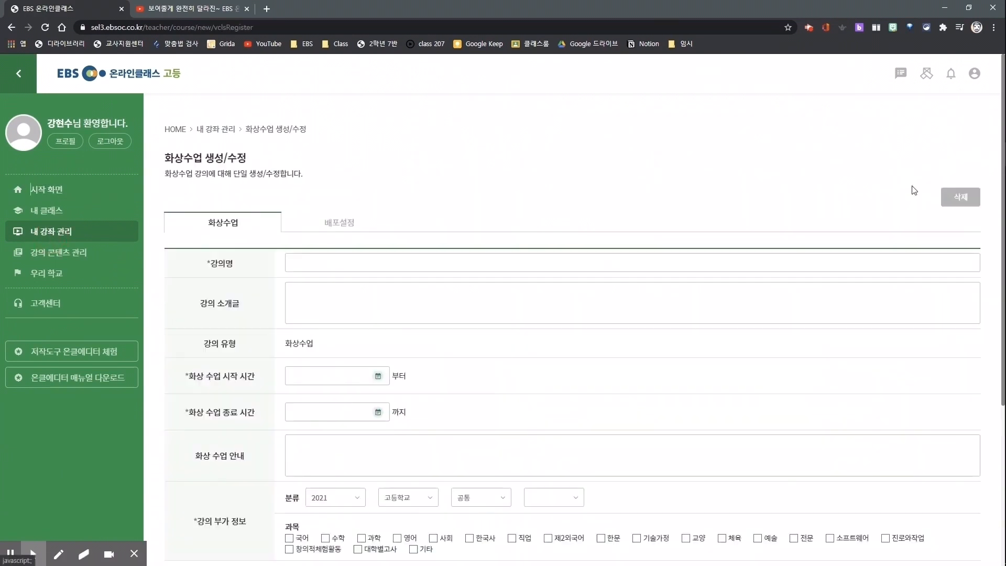
left_click(348, 262)
type("1차시 화상 수업")
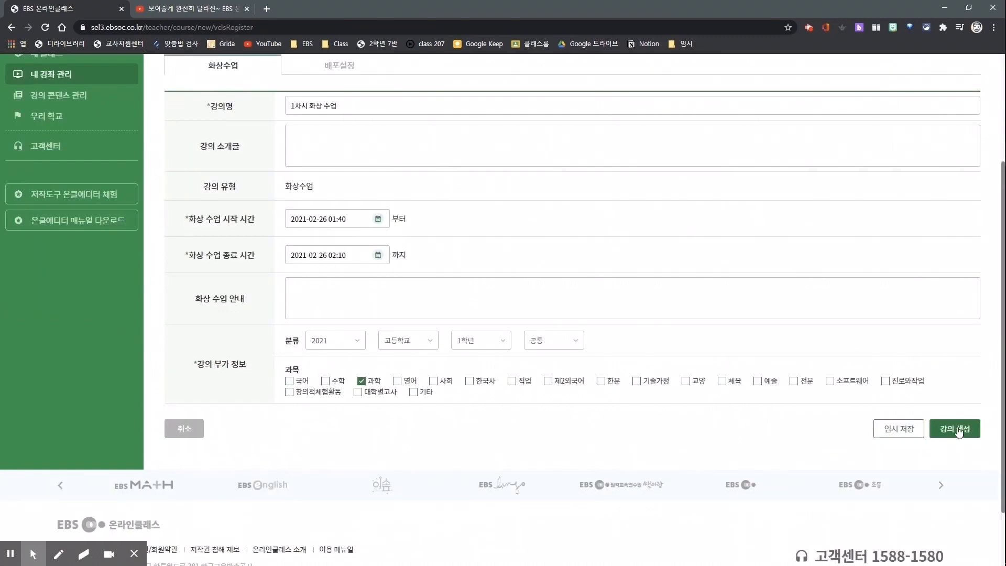
left_click(952, 431)
key("Return")
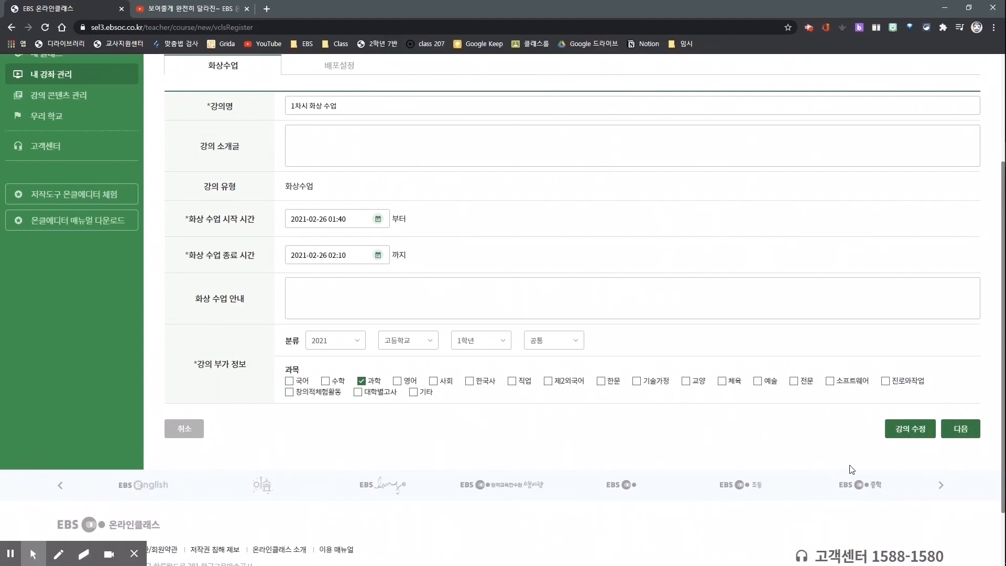
left_click(960, 429)
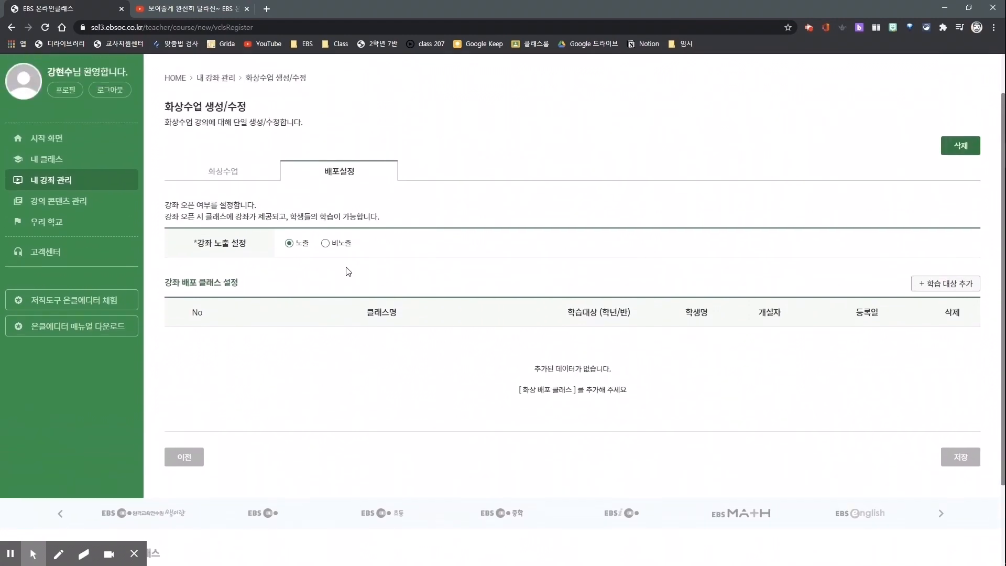
Mark the 화상수업 and 배포설정 stages, the 강좌 노출 설정 choices and the 학습 대상 추가 option on the page.
mouse_move(152, 155)
left_mouse_down()
mouse_move(344, 193)
mouse_move(411, 193)
left_mouse_up()
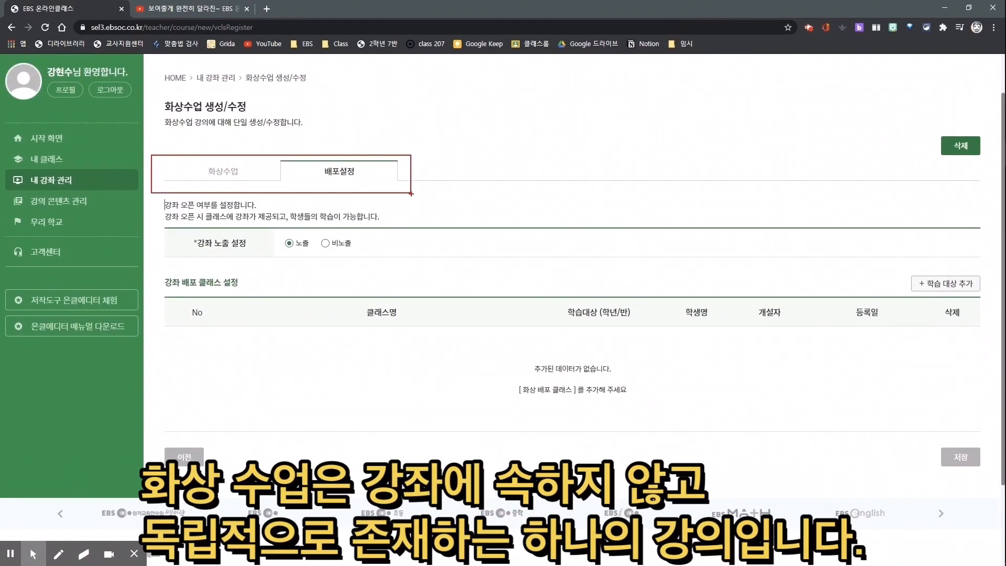
left_click_drag(401, 140, 167, 141)
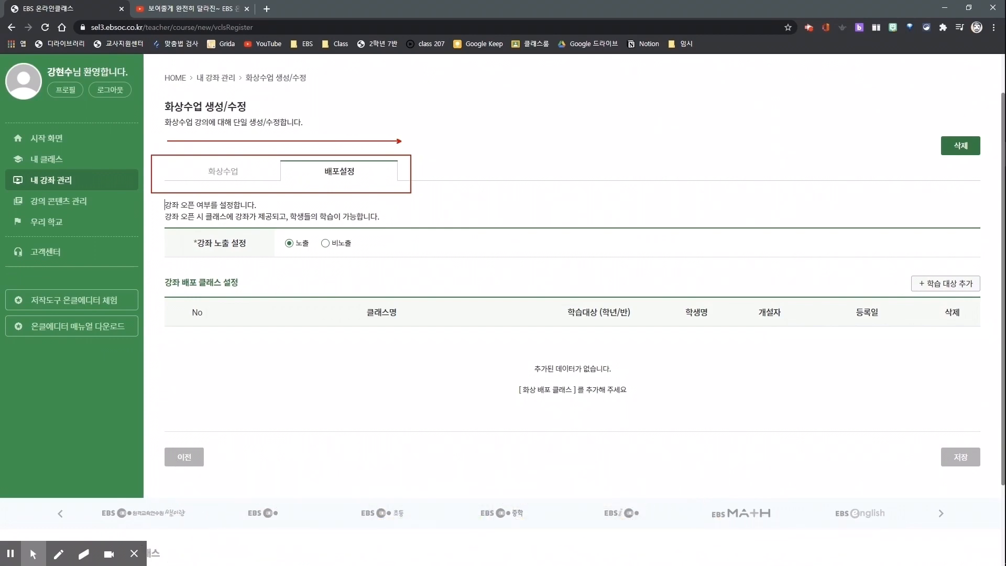
mouse_move(269, 228)
left_mouse_down()
mouse_move(325, 255)
mouse_move(362, 255)
left_mouse_up()
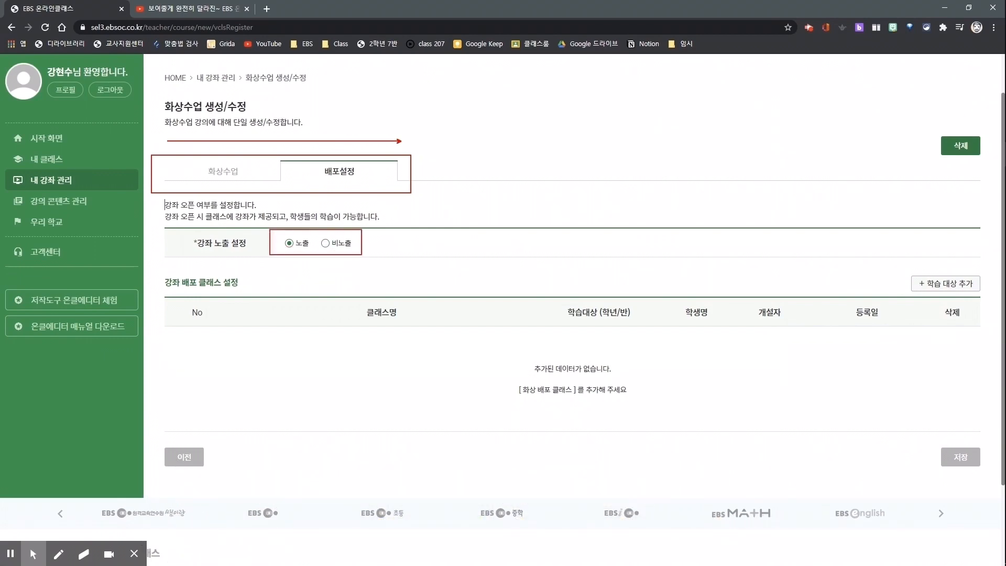
left_click_drag(895, 266, 983, 299)
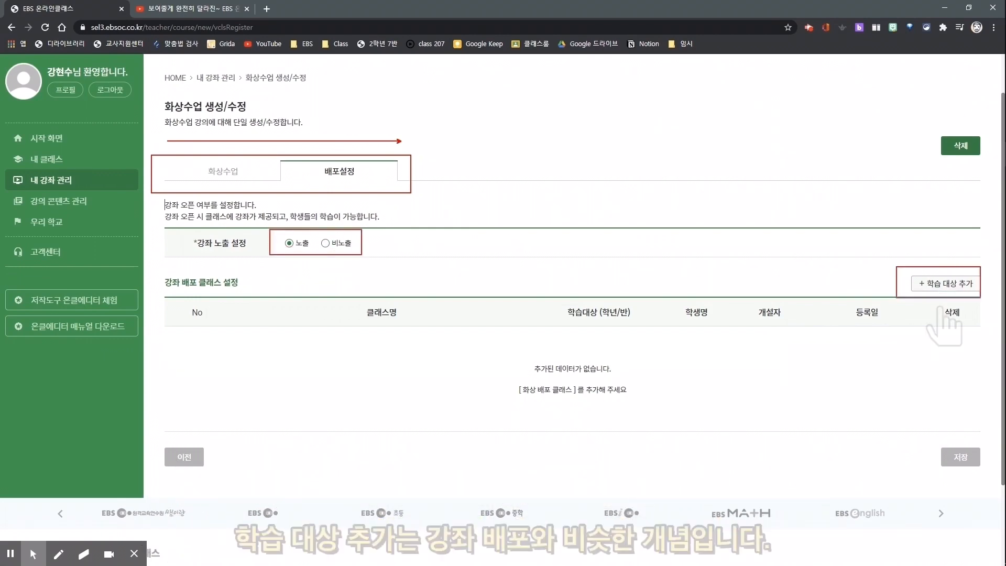
Open 참여대상 설정 for the video lesson and mark the 클래스 전체 학생, 반 단위 학생 and 개별 설정 학생 choices.
left_click(949, 284)
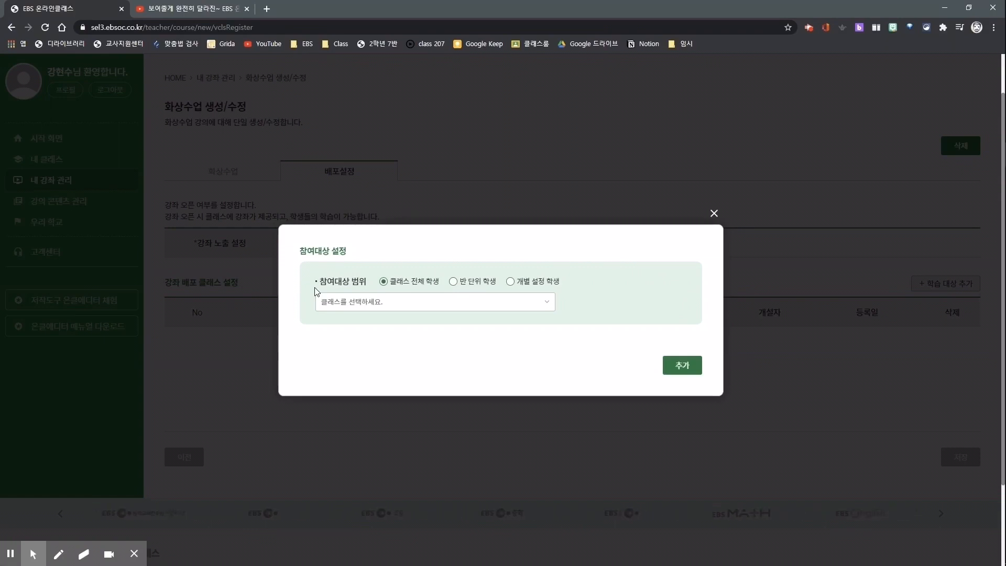
key("ctrl+2")
left_click_drag(373, 271, 443, 290)
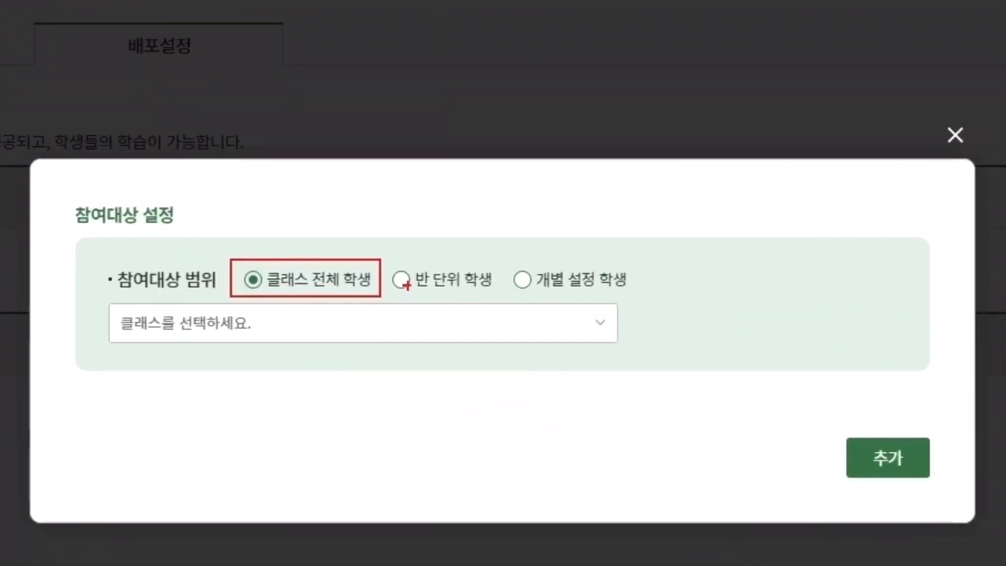
left_click_drag(389, 261, 509, 296)
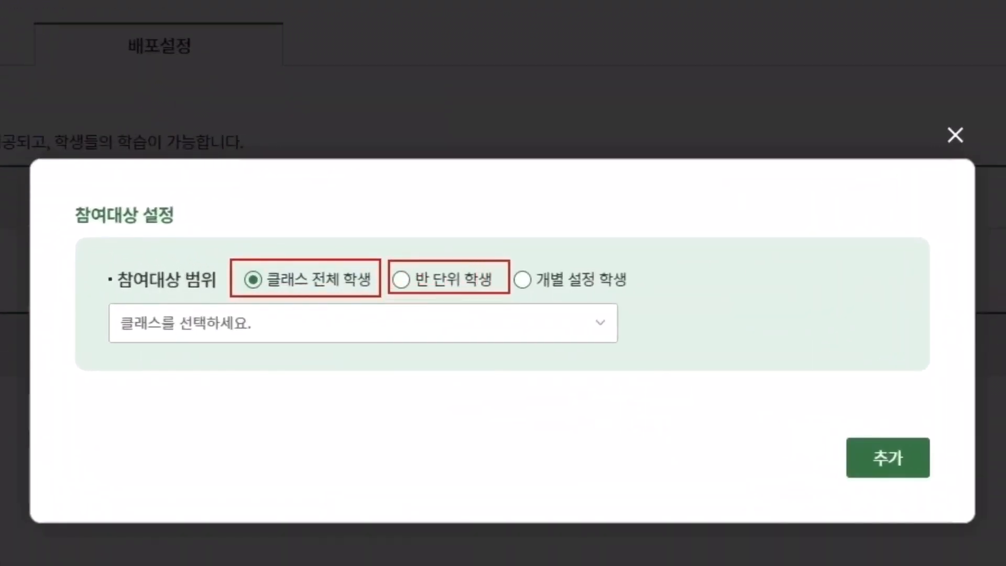
left_click_drag(514, 261, 627, 297)
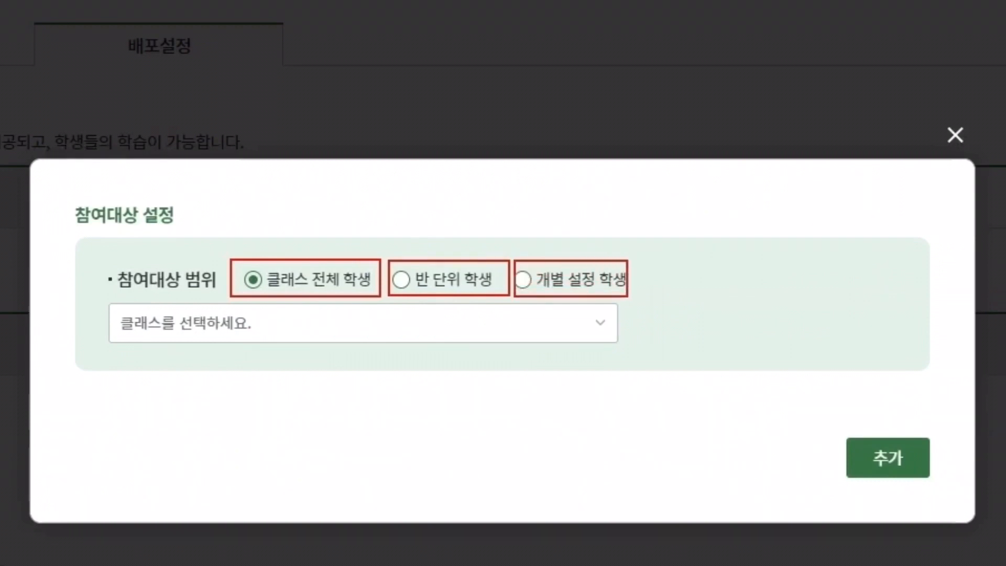
key("Escape")
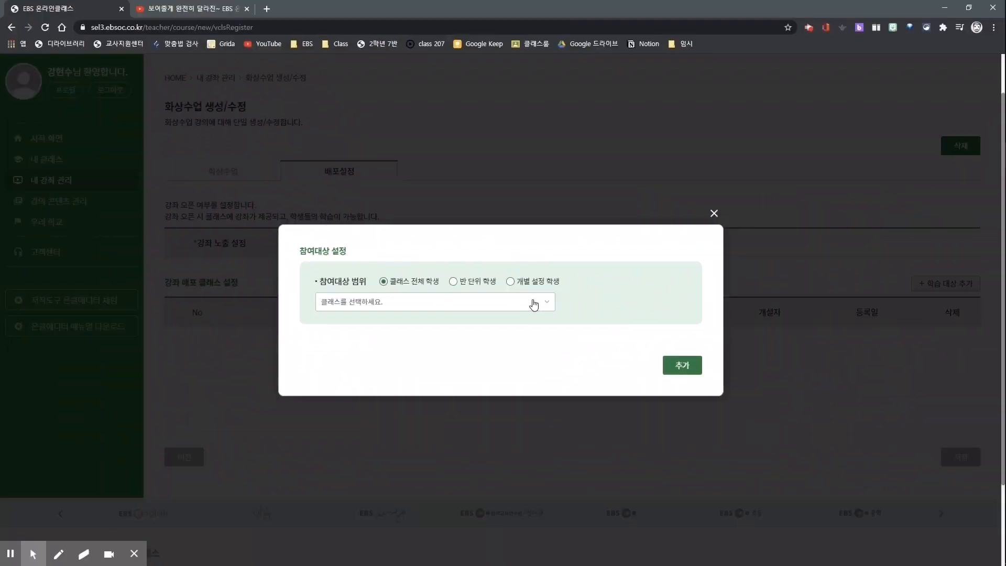
Choose 테스트 클래스 as the participating class and check the class list with the range set to 반 단위 학생.
left_click(533, 304)
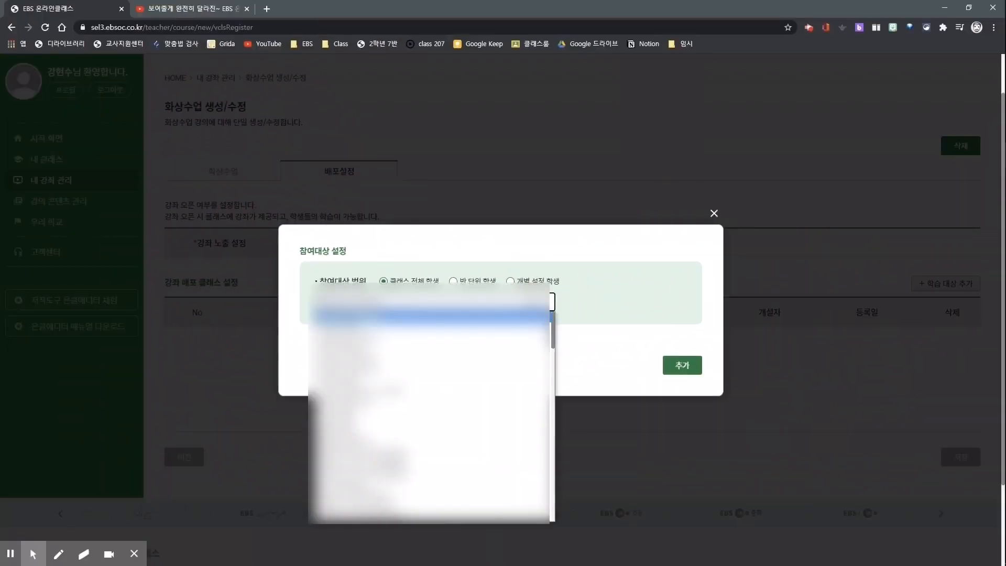
scroll(429, 403, "down", 10)
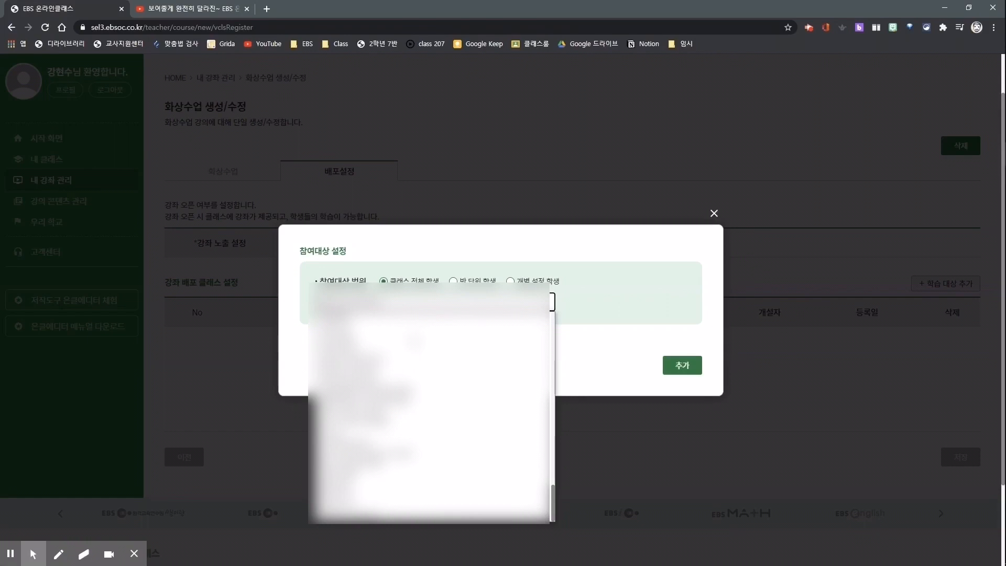
left_click(453, 281)
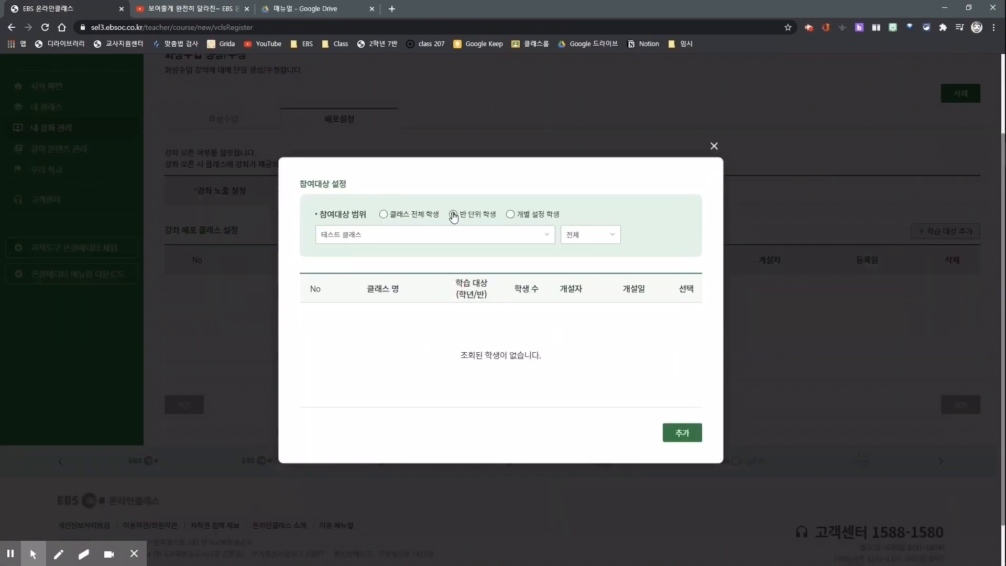
left_click(546, 237)
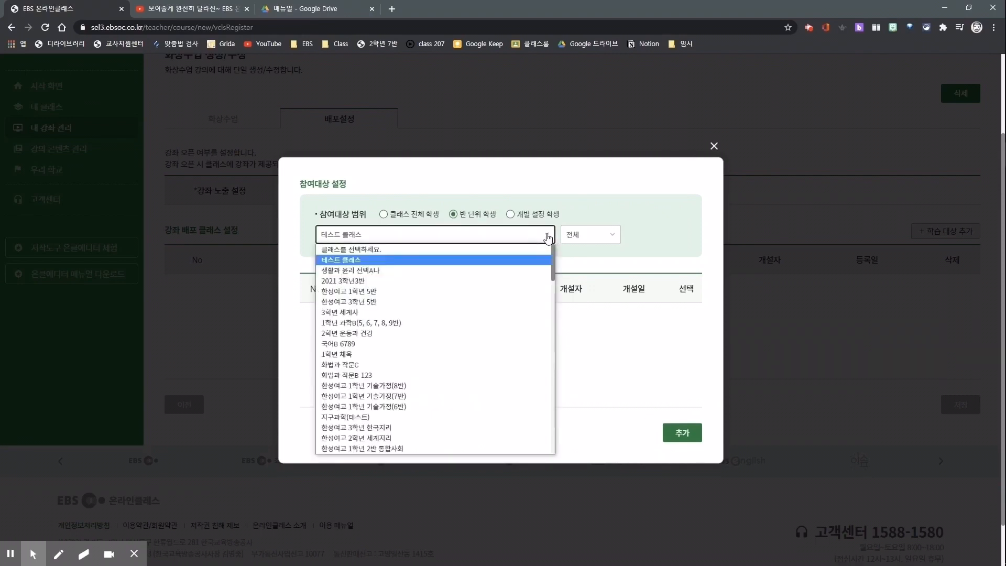
left_click(495, 244)
Mark the result area and 학습 대상 column for 반 단위 학생, and view the 개별 설정 학생 range.
left_click_drag(314, 304, 686, 404)
left_click_drag(469, 315, 506, 418)
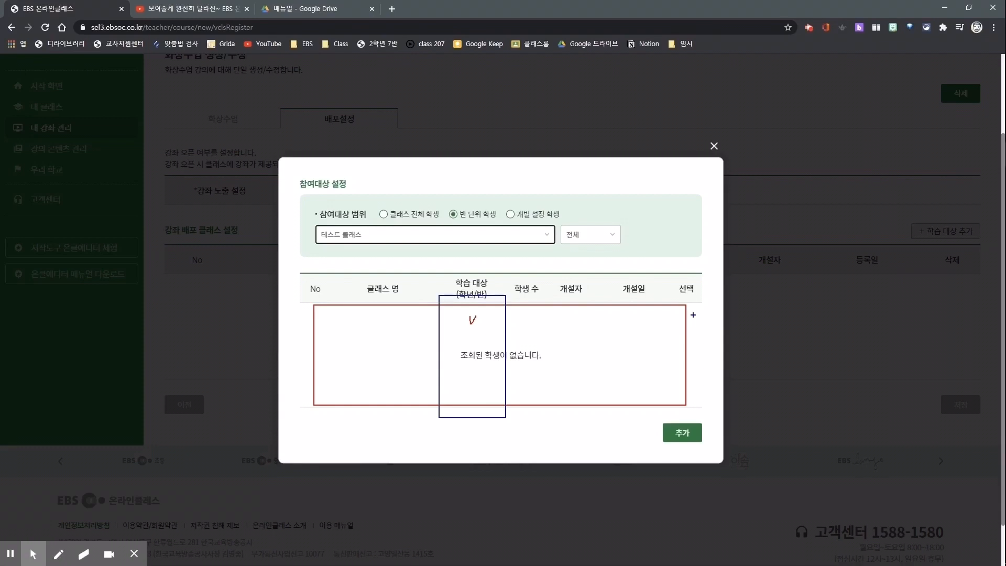
left_click_drag(692, 314, 697, 311)
left_click(511, 215)
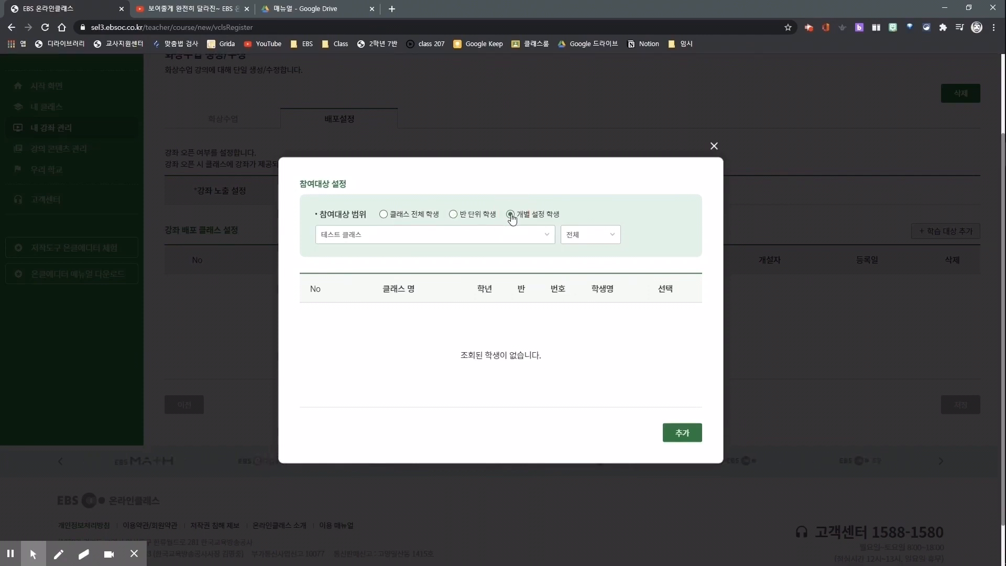
Add 테스트 클래스 with the 클래스 전체 학생 range to the video lesson and save the 배포설정.
left_click(381, 214)
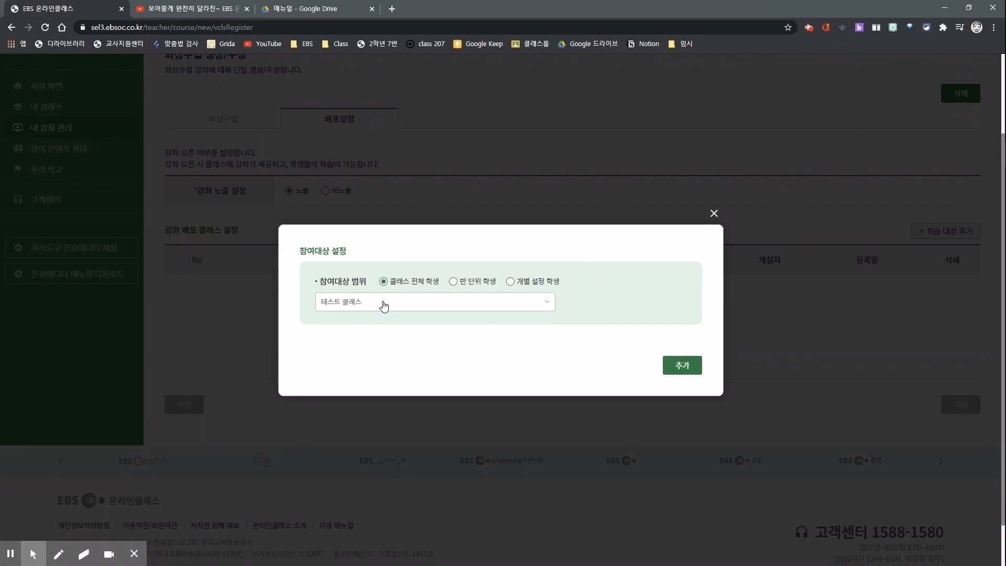
left_click(675, 364)
key("Return")
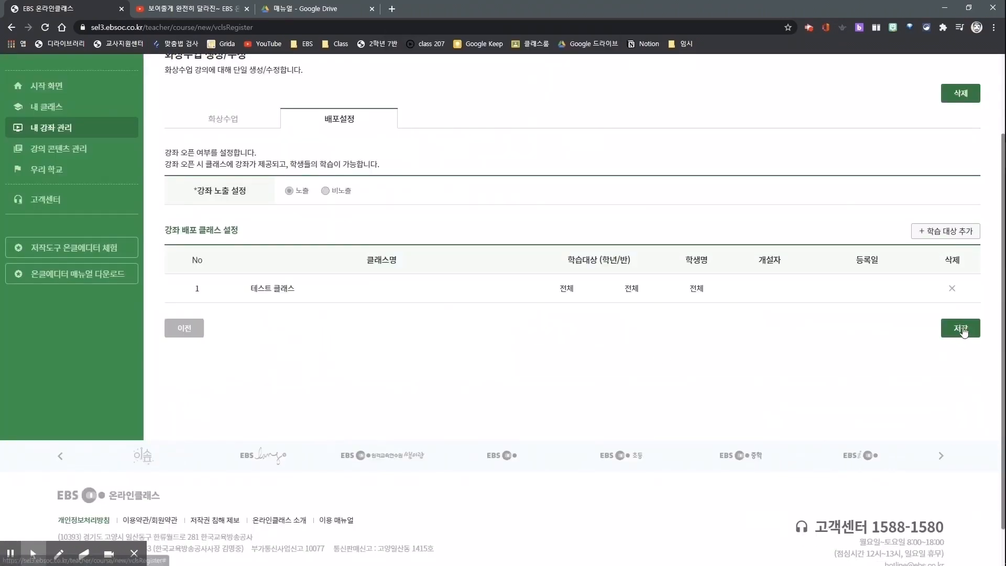
left_click(961, 329)
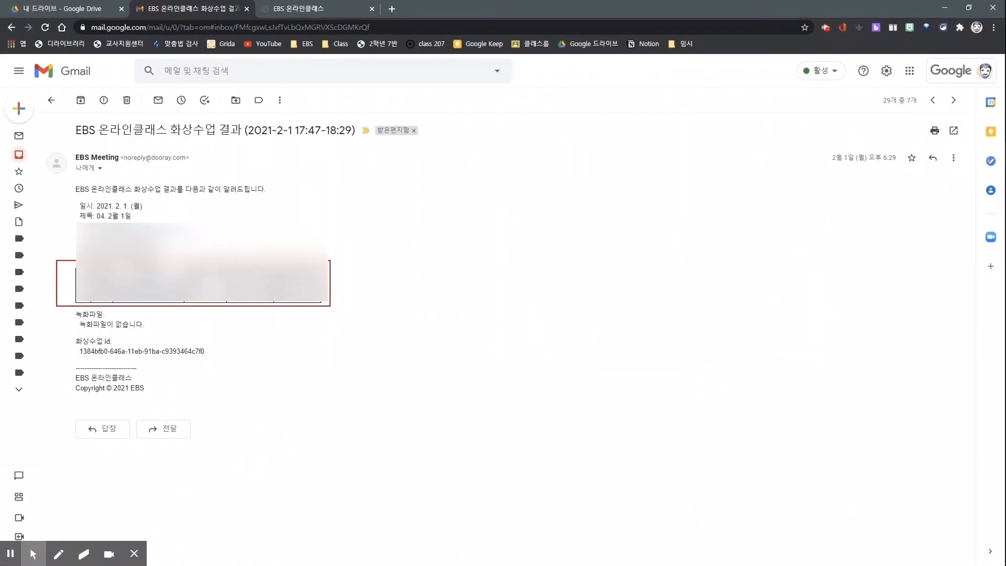
In Gmail, apply the 출석확인/105 label to the 2021-2-1 화상수업 결과 mail and open the 2021-1-26 result mail under that label.
left_click(259, 100)
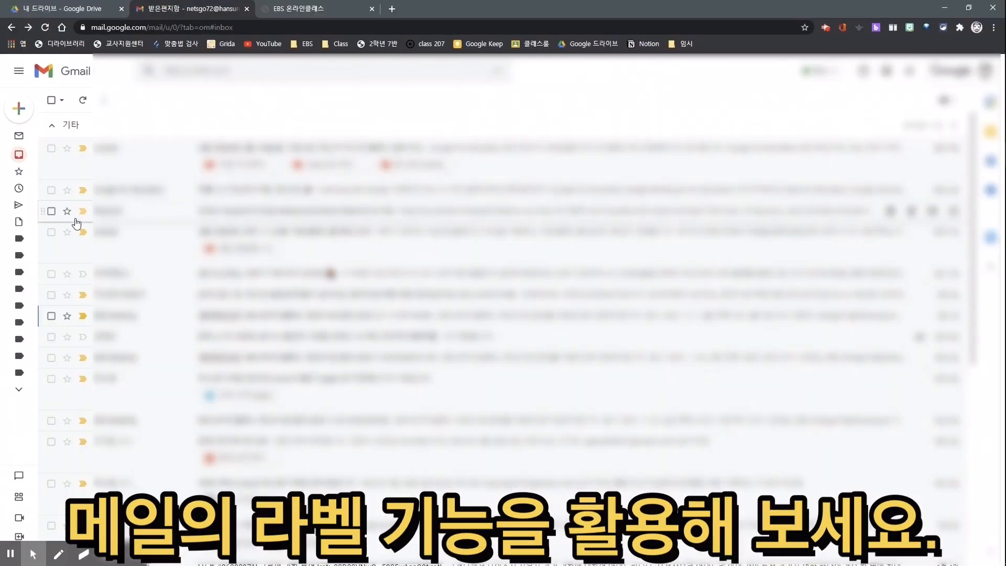
mouse_move(22, 244)
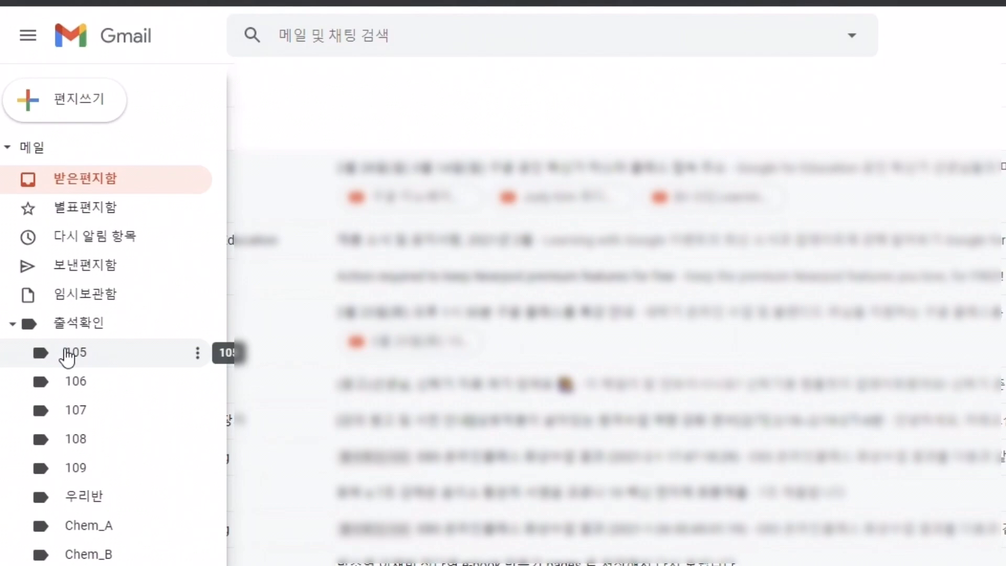
left_click(67, 354)
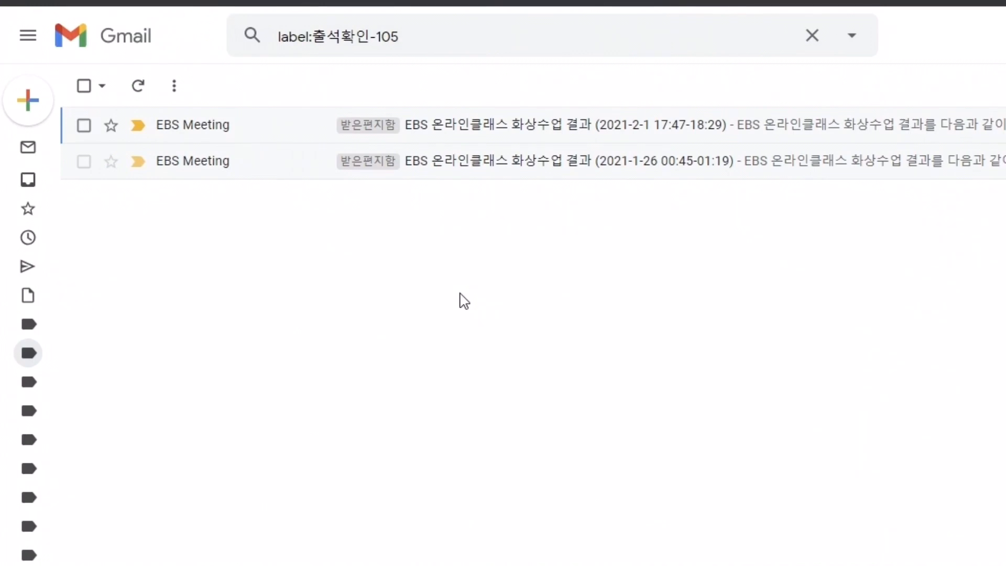
left_click(525, 167)
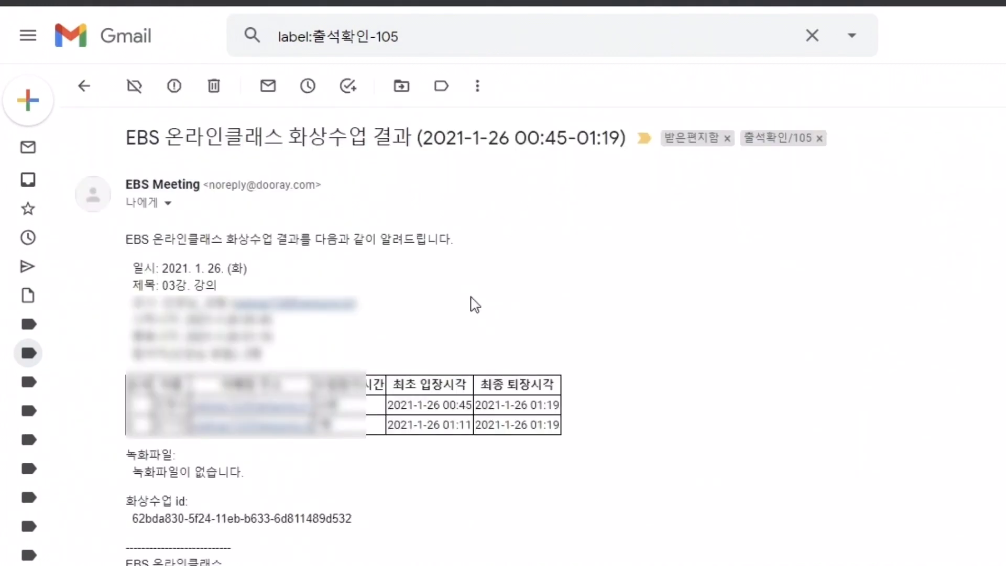